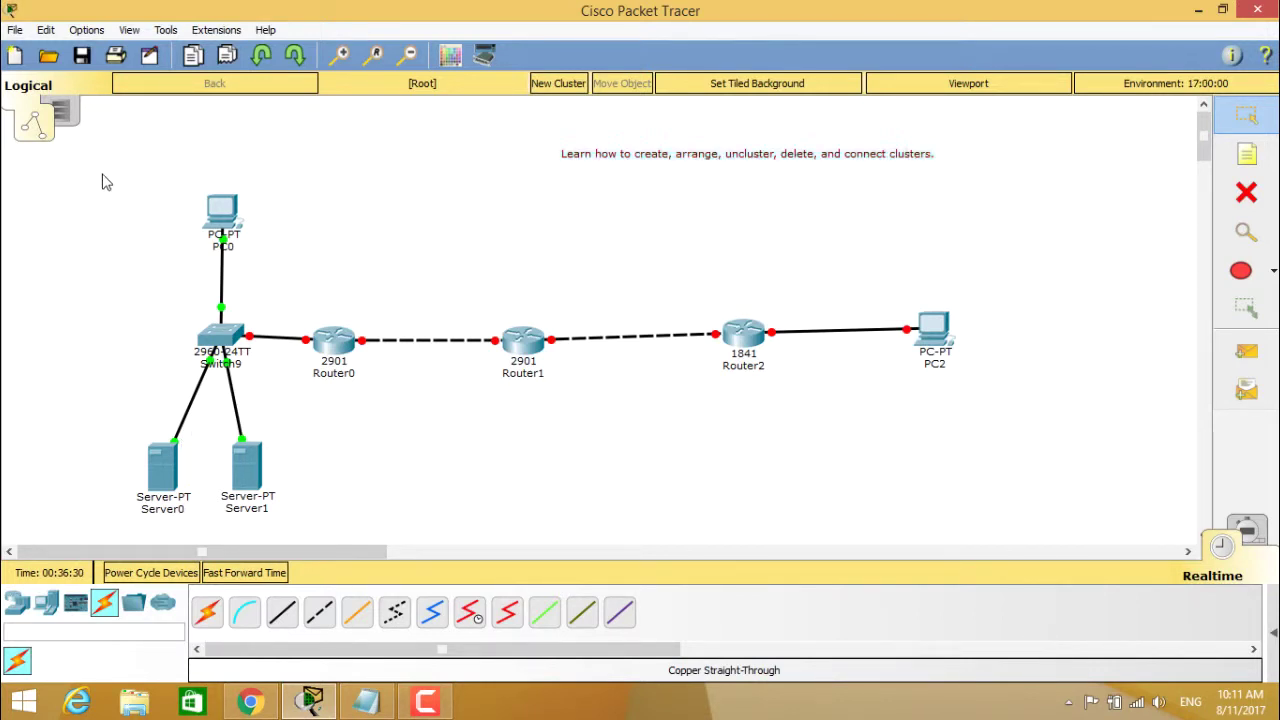
- Place a 1941 router below Router1 and check its physical modules in the device window
left_click_drag(103, 181, 1025, 534)
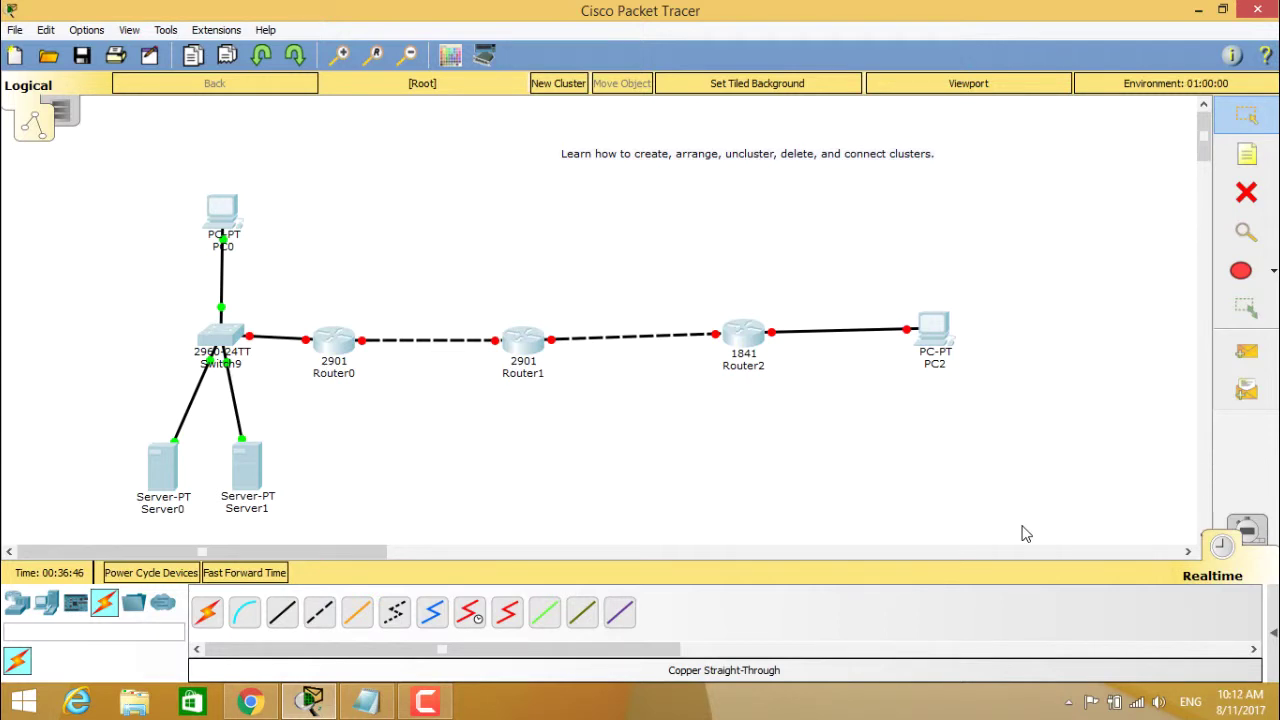
left_click(16, 600)
left_click(208, 612)
left_click(514, 450)
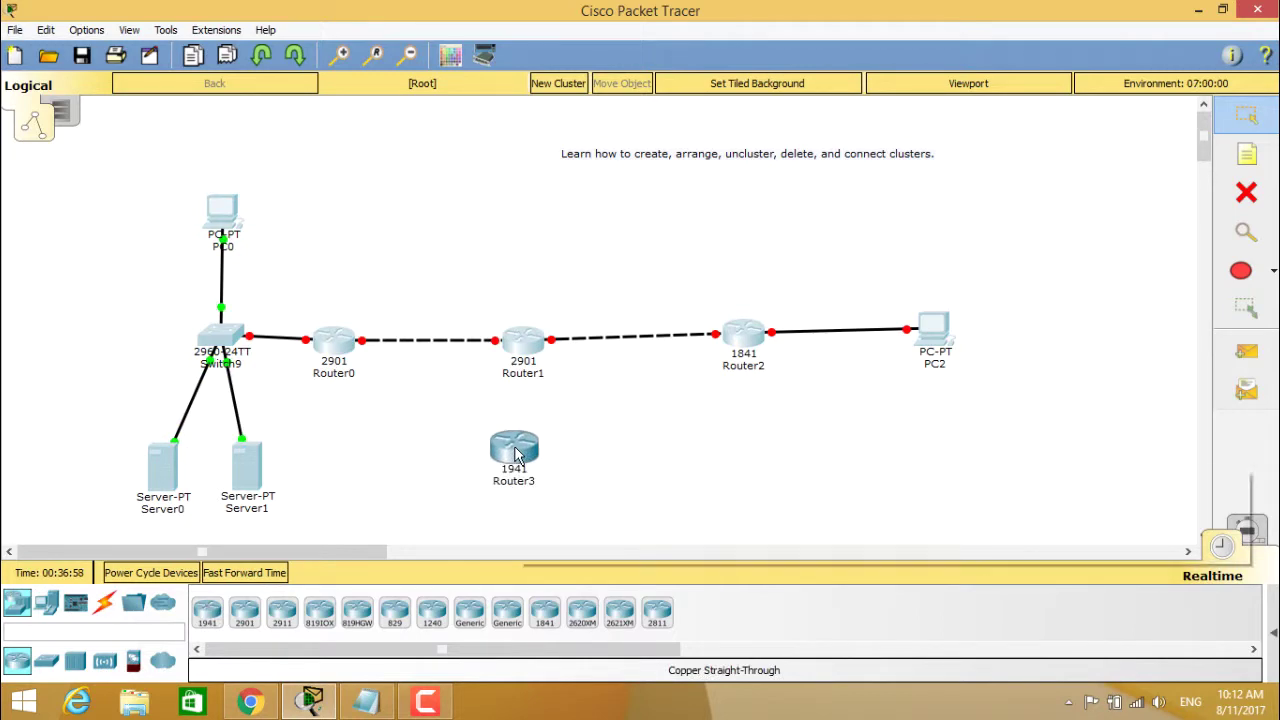
left_click(515, 452)
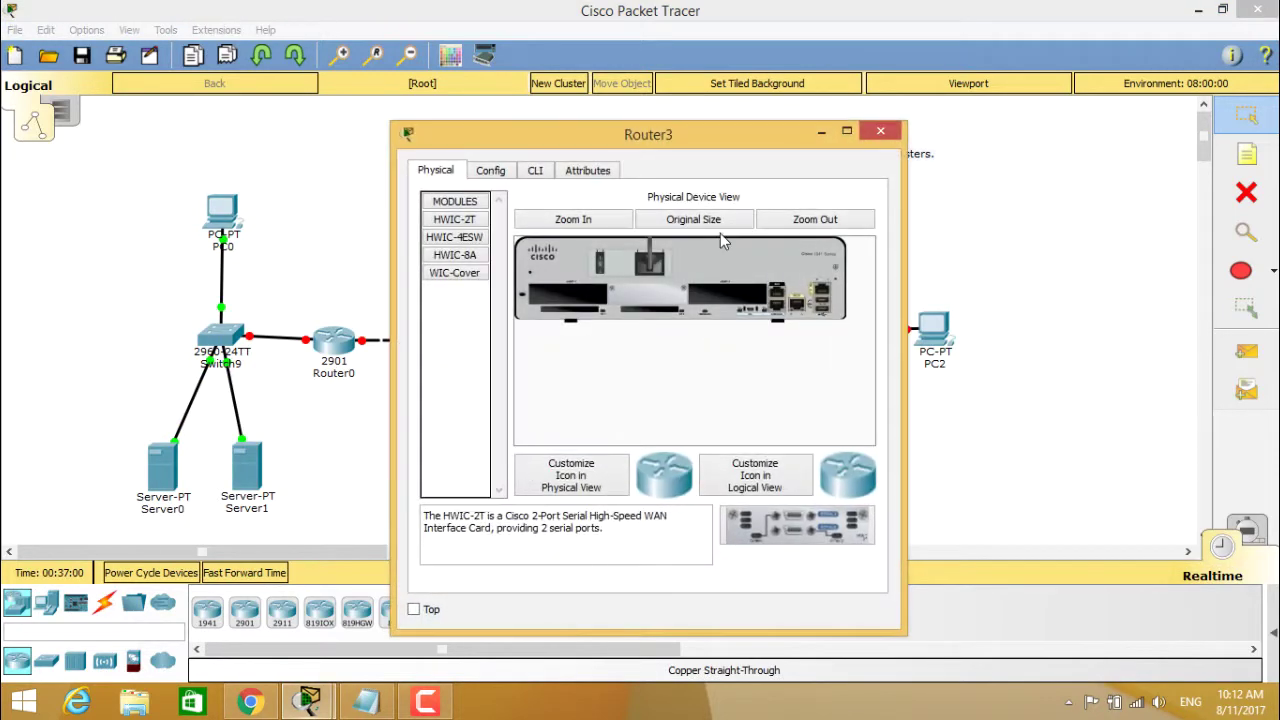
left_click(880, 132)
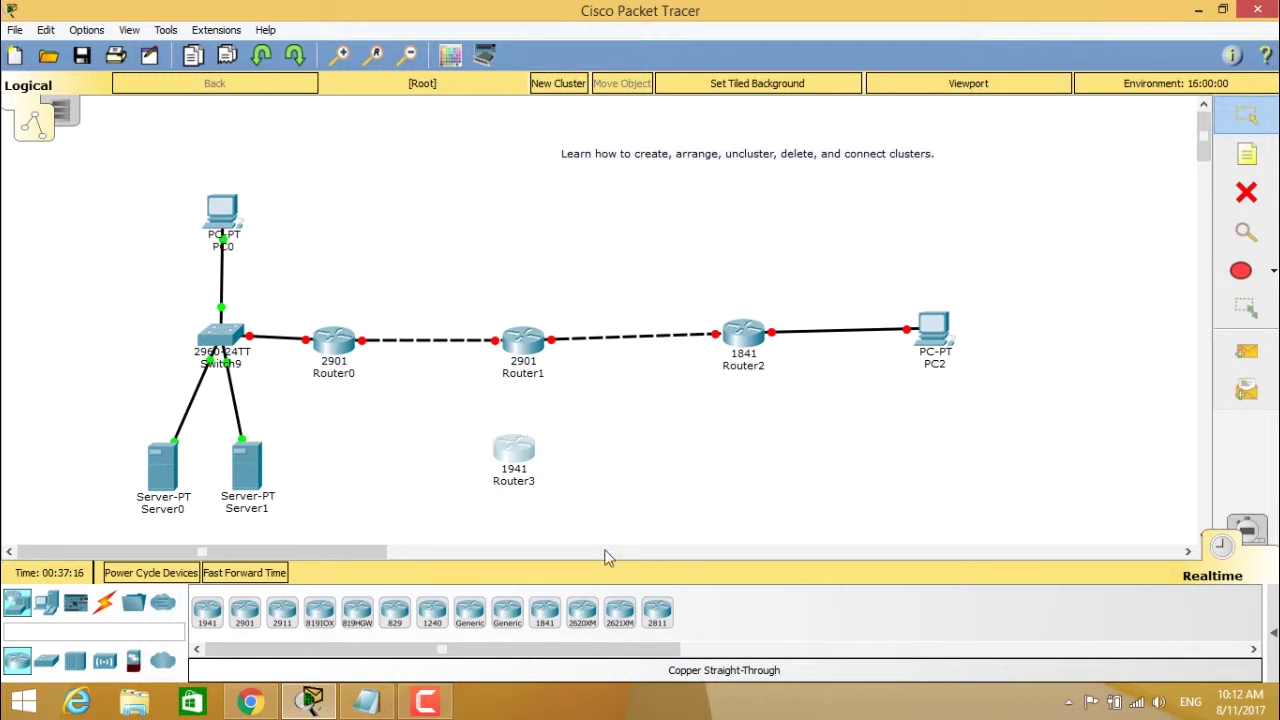
- Group the new 1941 router into a cluster and dissolve that cluster by unclustering its components
left_click(560, 87)
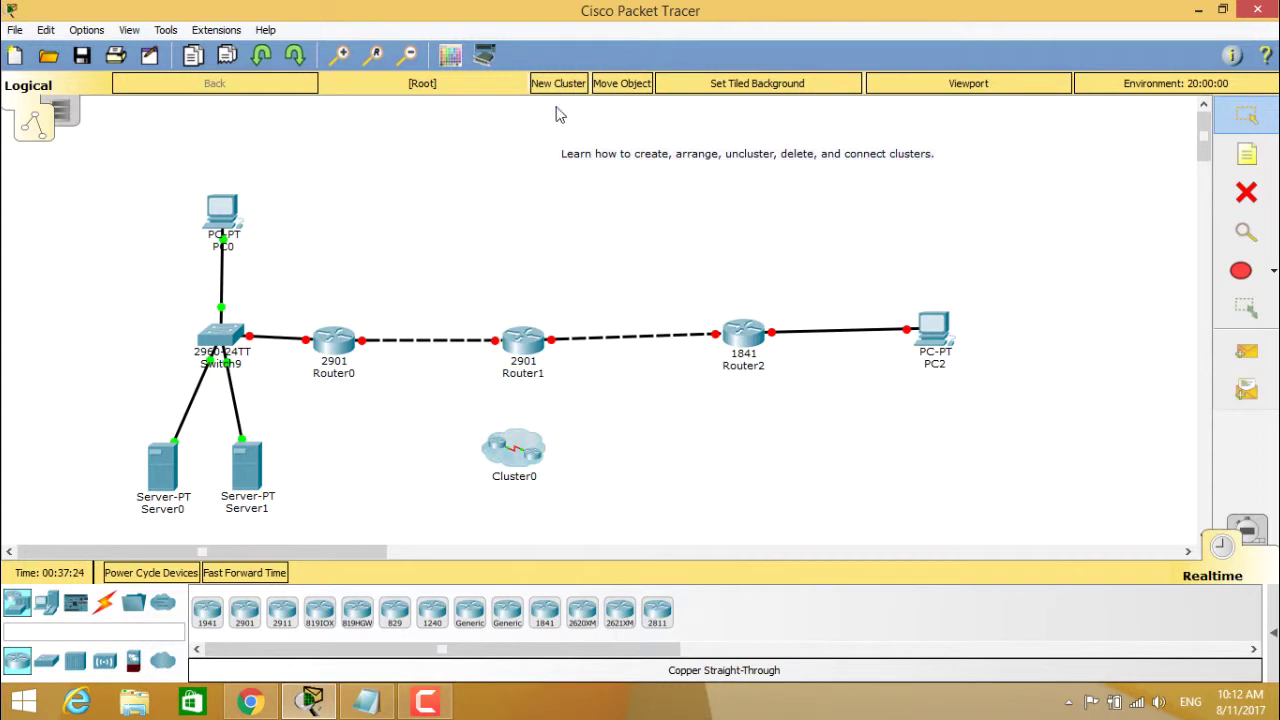
left_click_drag(517, 452, 484, 440)
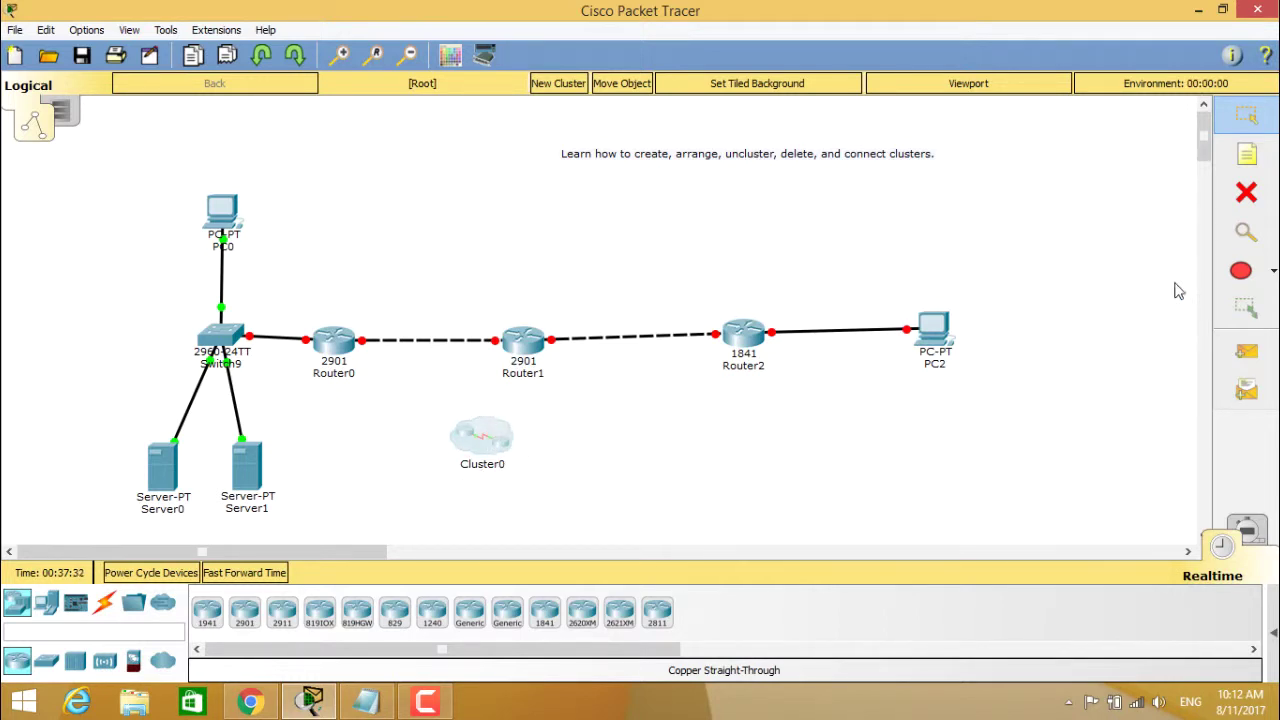
left_click(1247, 193)
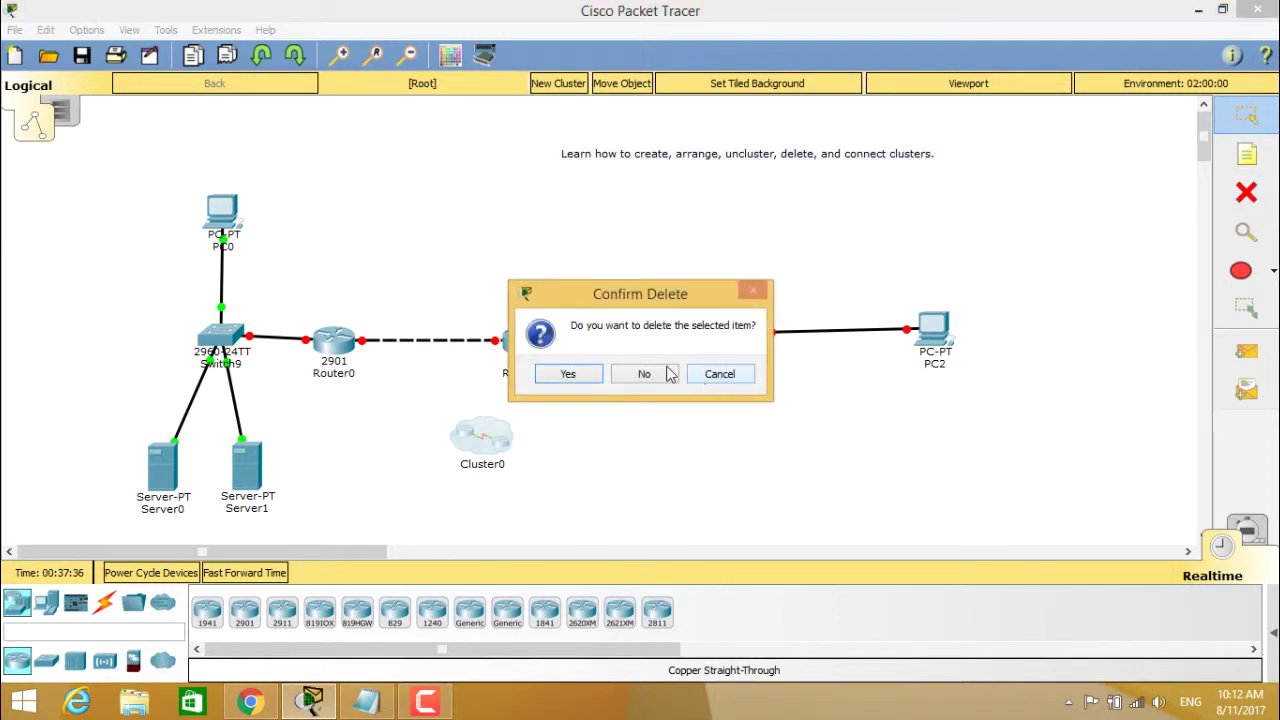
left_click(581, 379)
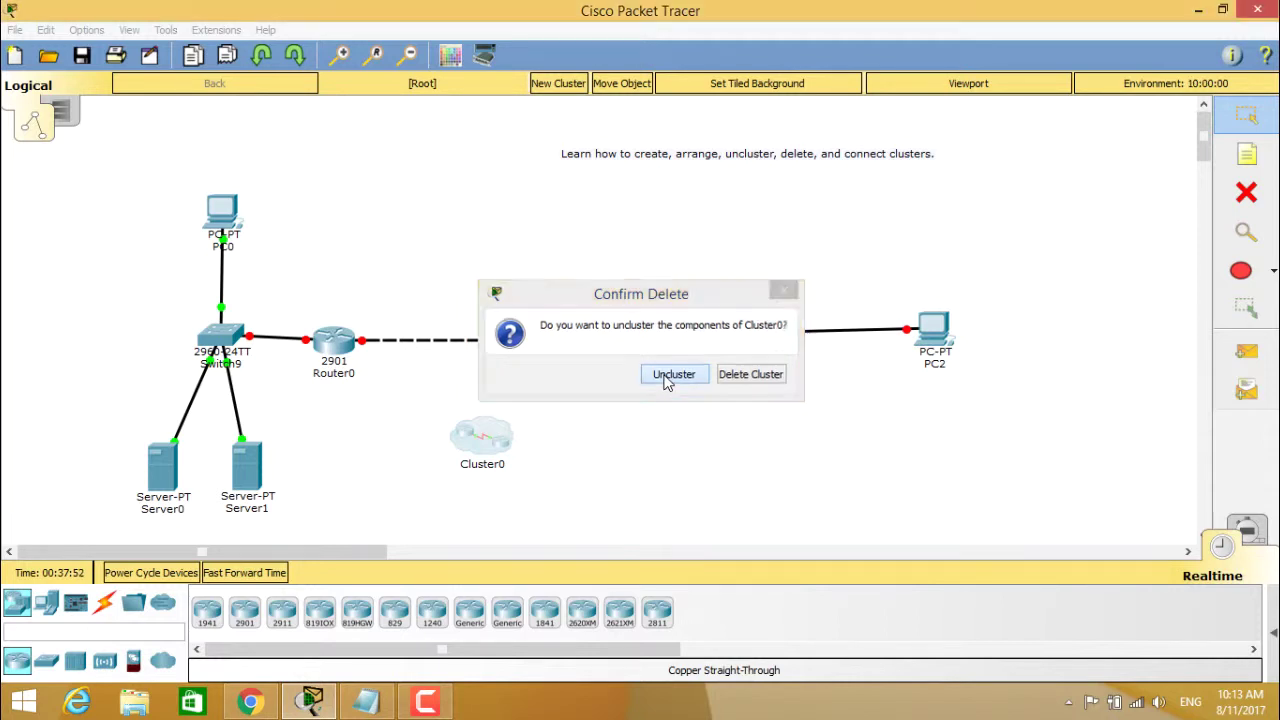
left_click(668, 380)
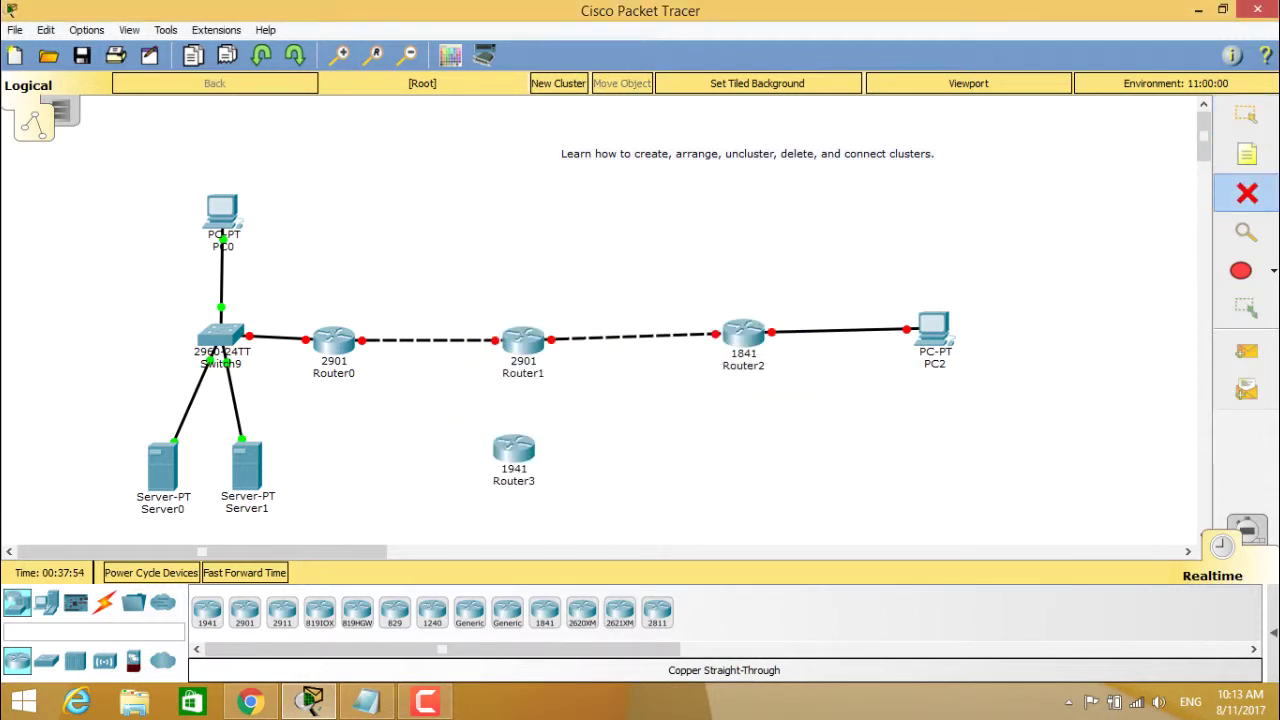
left_click(1255, 118)
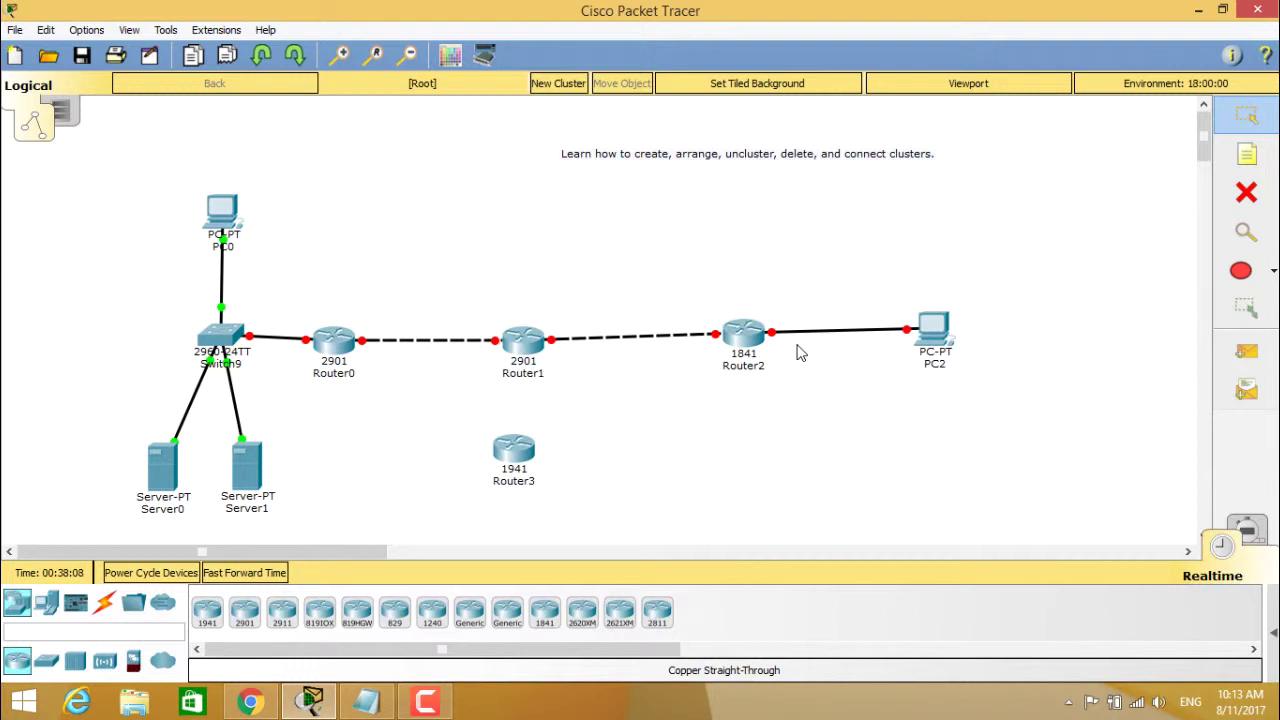
- Group the 1941 router into a new cluster and position it below and between Router0 and Router1
left_click_drag(519, 456, 616, 443)
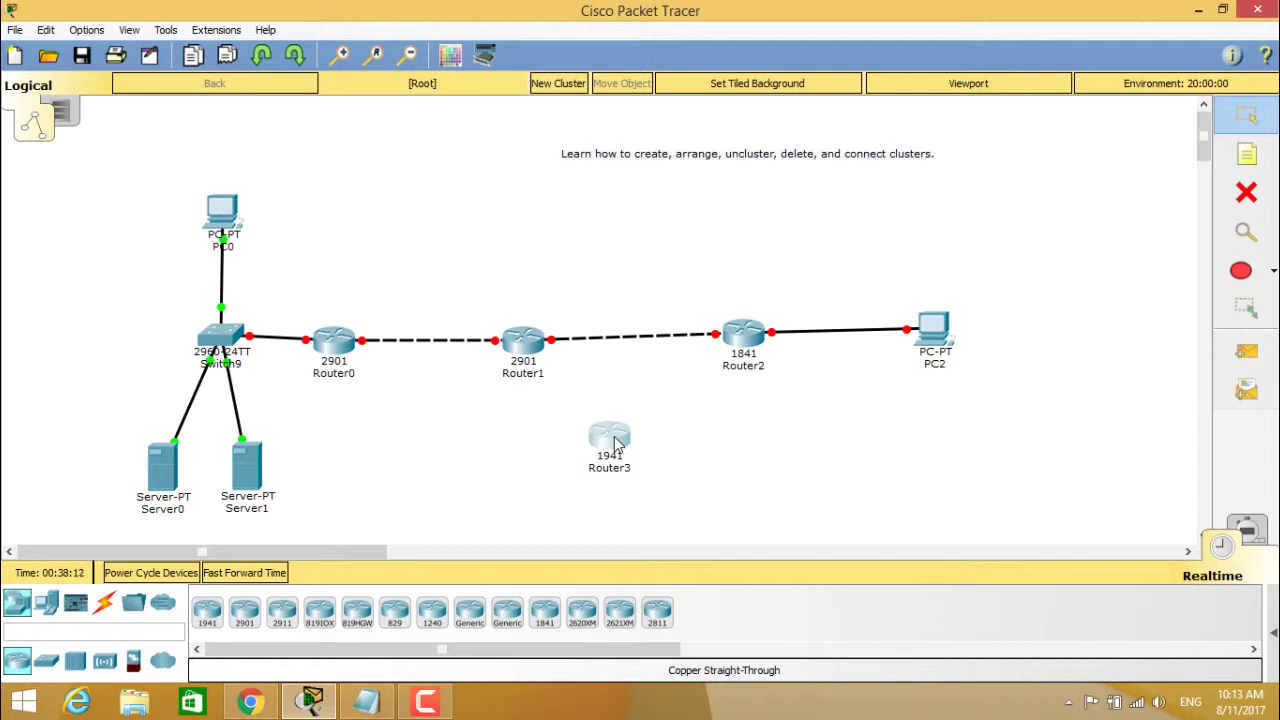
left_click(555, 88)
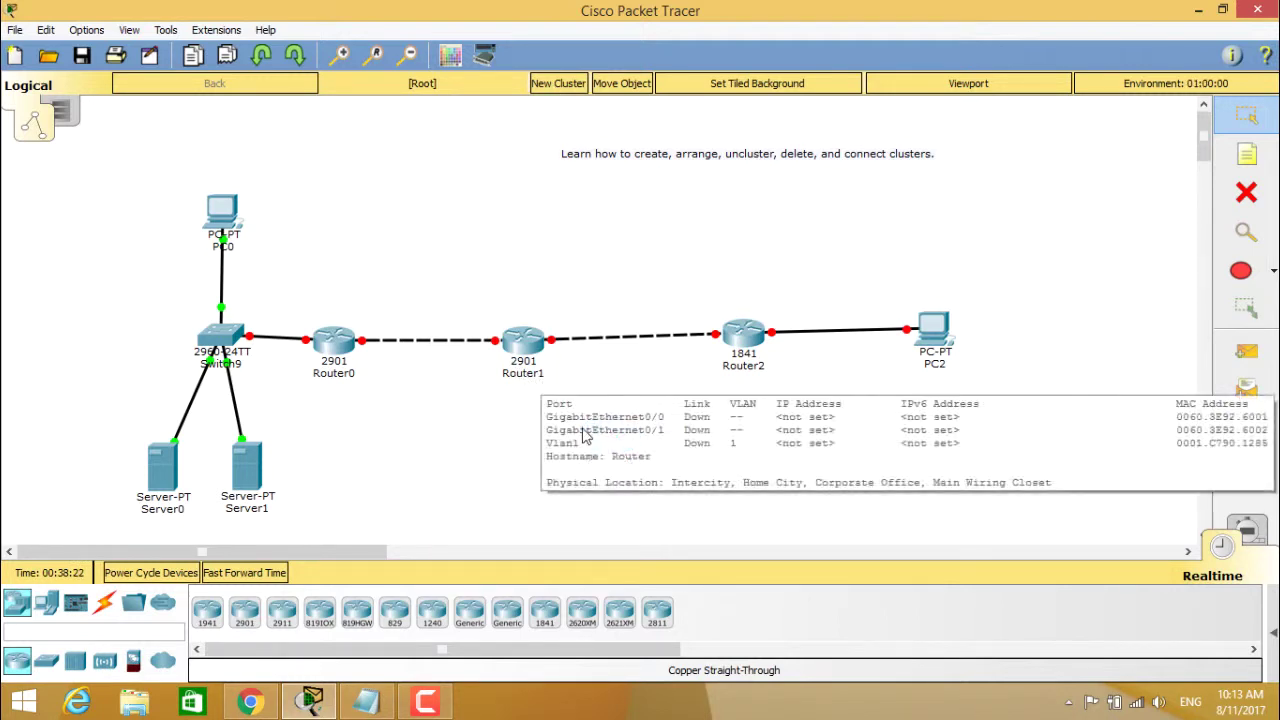
left_click_drag(592, 440, 397, 456)
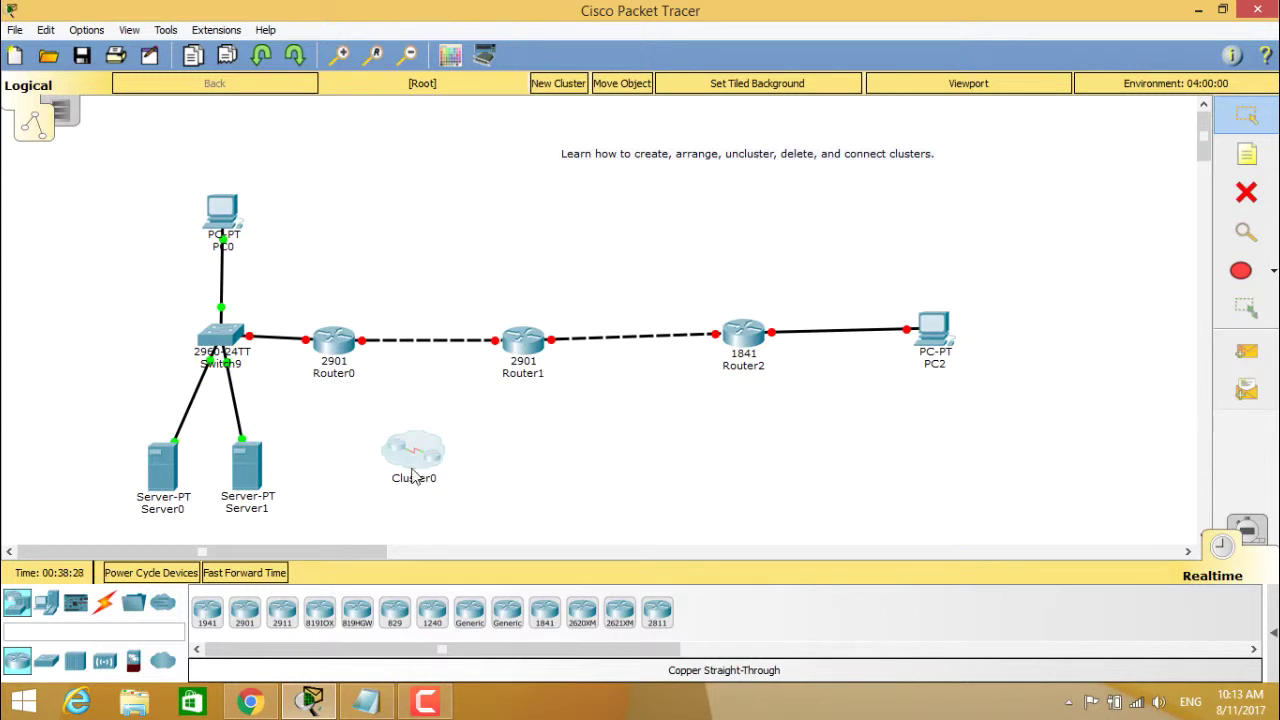
- Try to connect Router0 to Cluster0 with an automatically chosen connection type
left_click(105, 604)
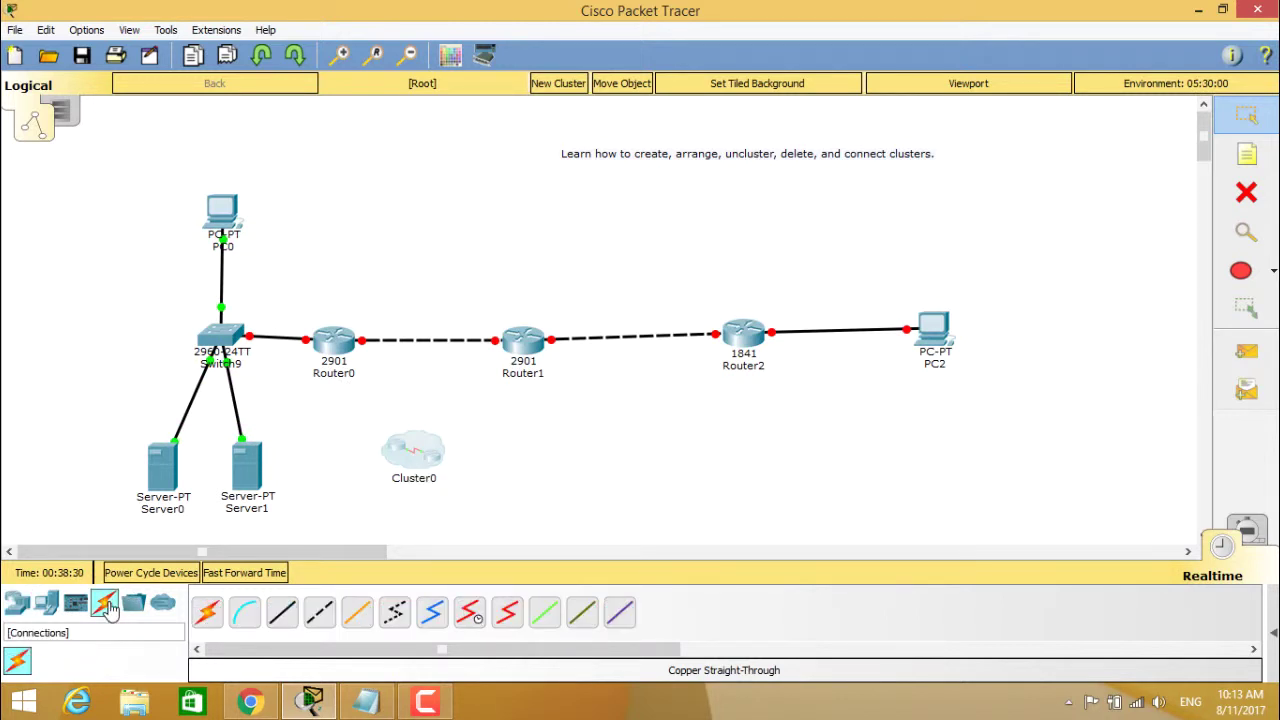
left_click(207, 617)
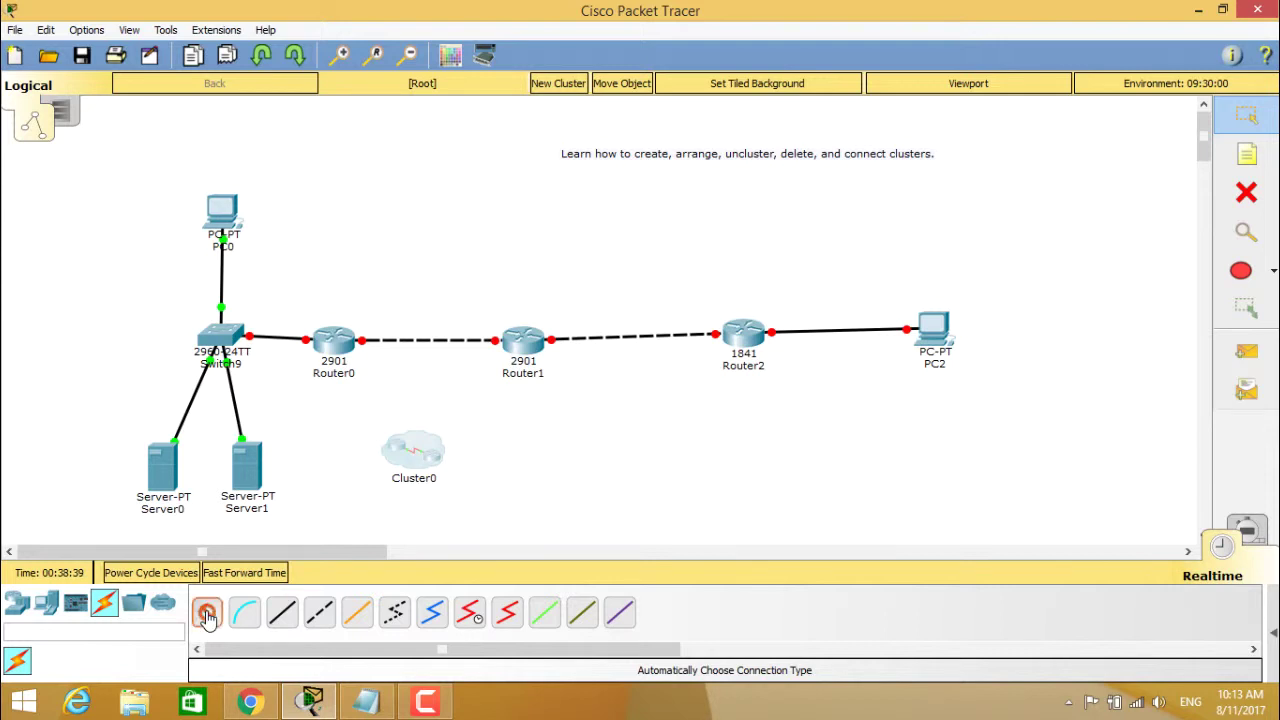
left_click(340, 355)
left_click(405, 450)
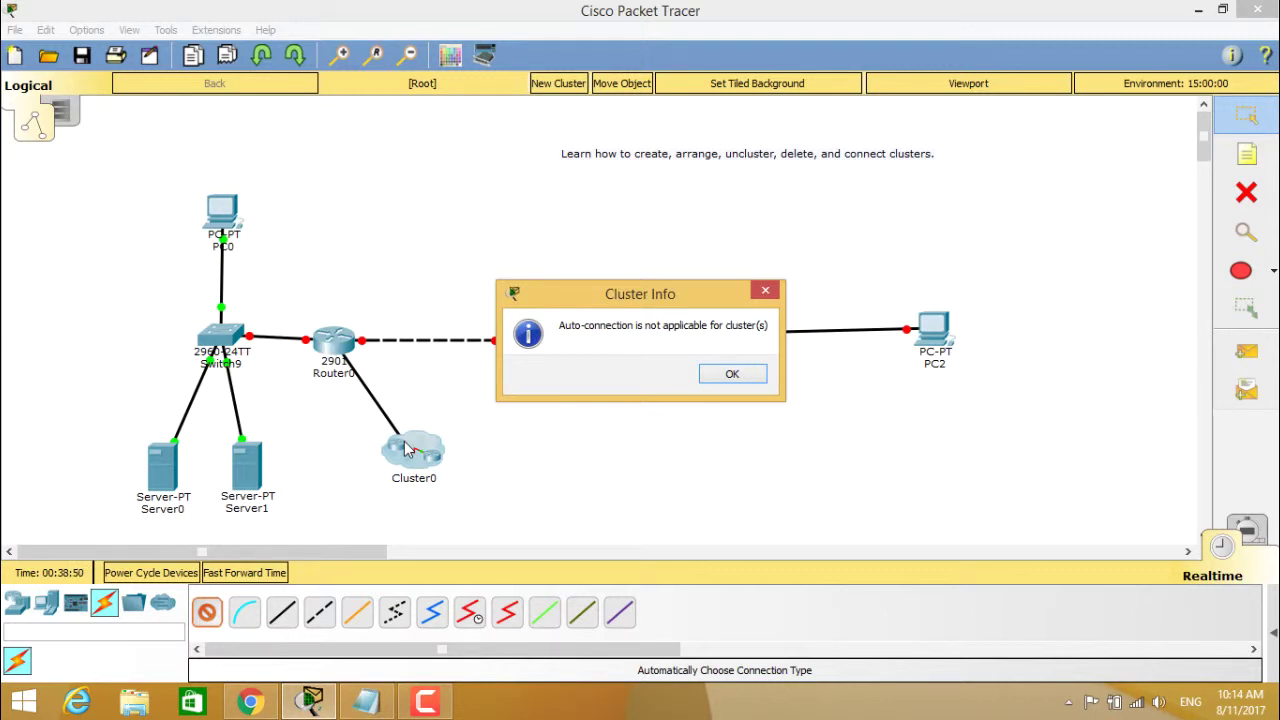
left_click(721, 375)
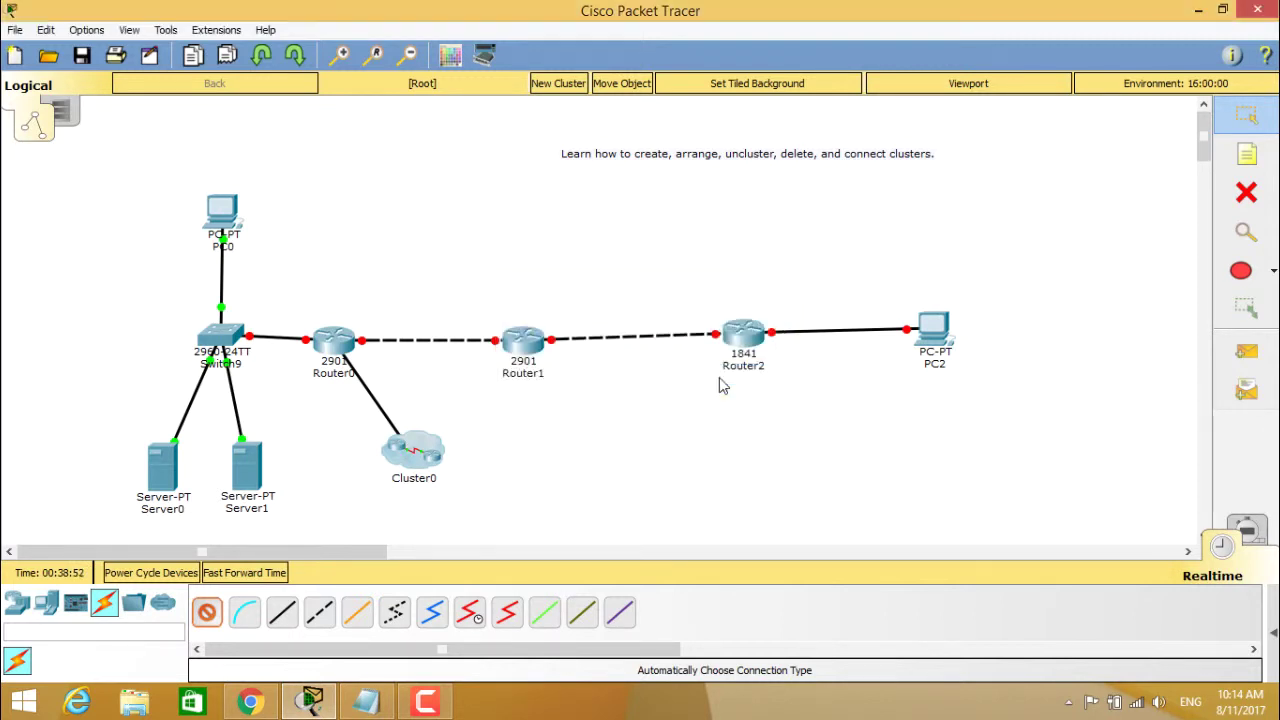
left_click(1246, 193)
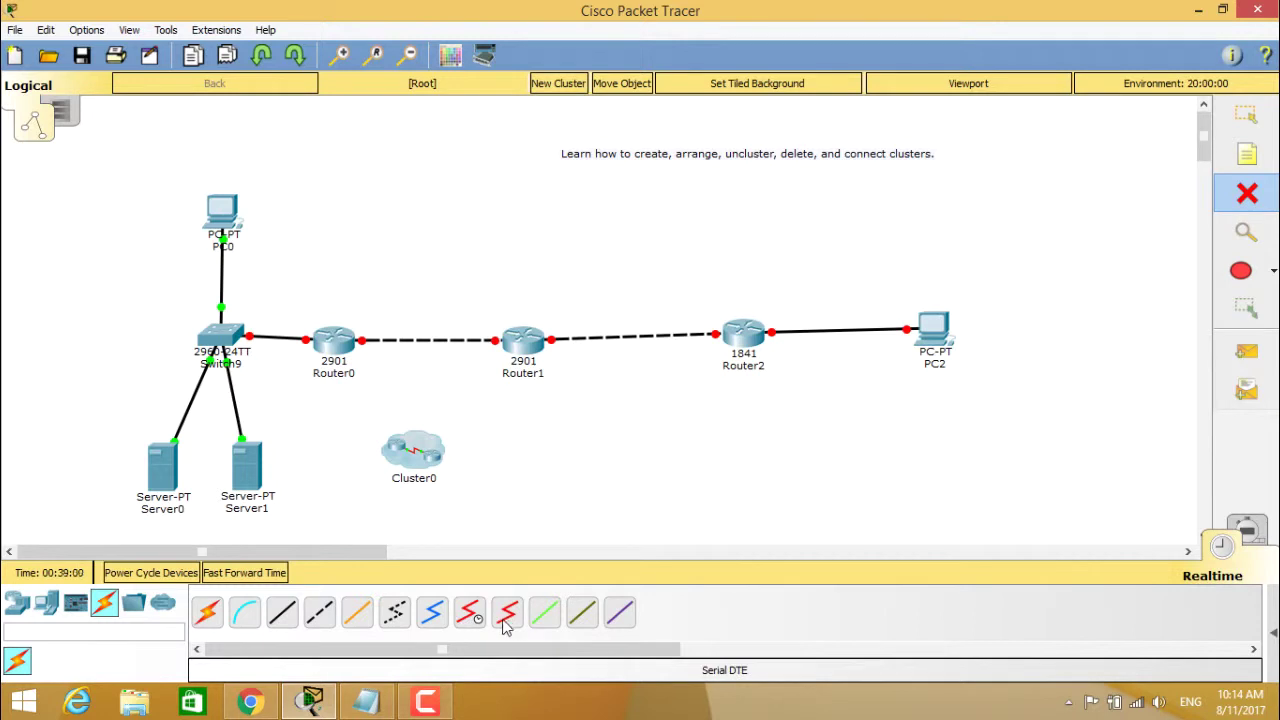
left_click(470, 616)
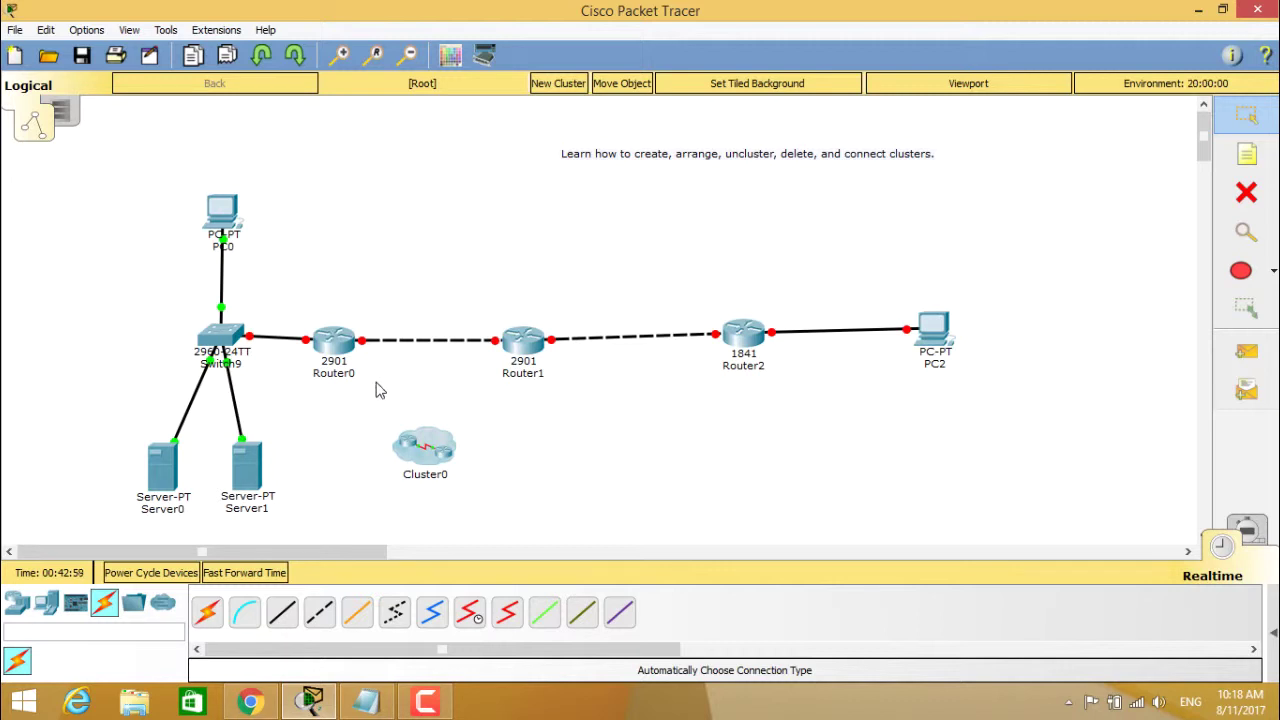
- Delete the cable between Router0 and Router1
left_click(1247, 200)
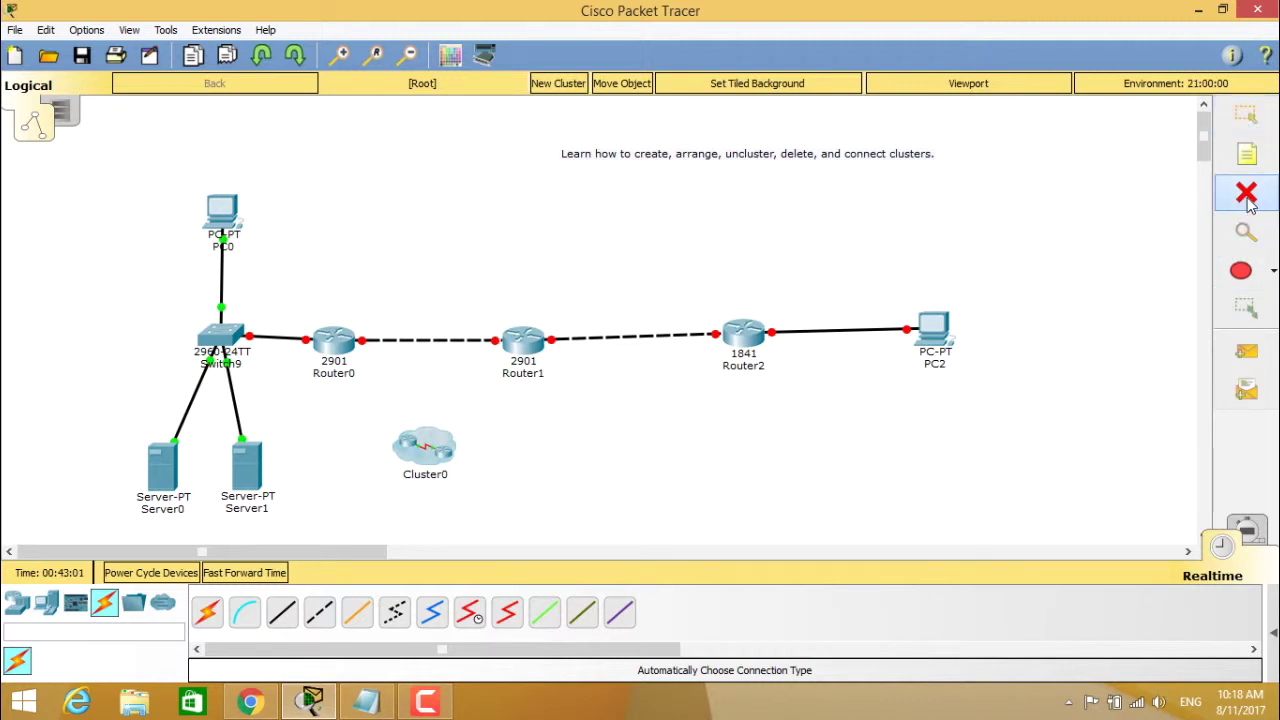
left_click(424, 338)
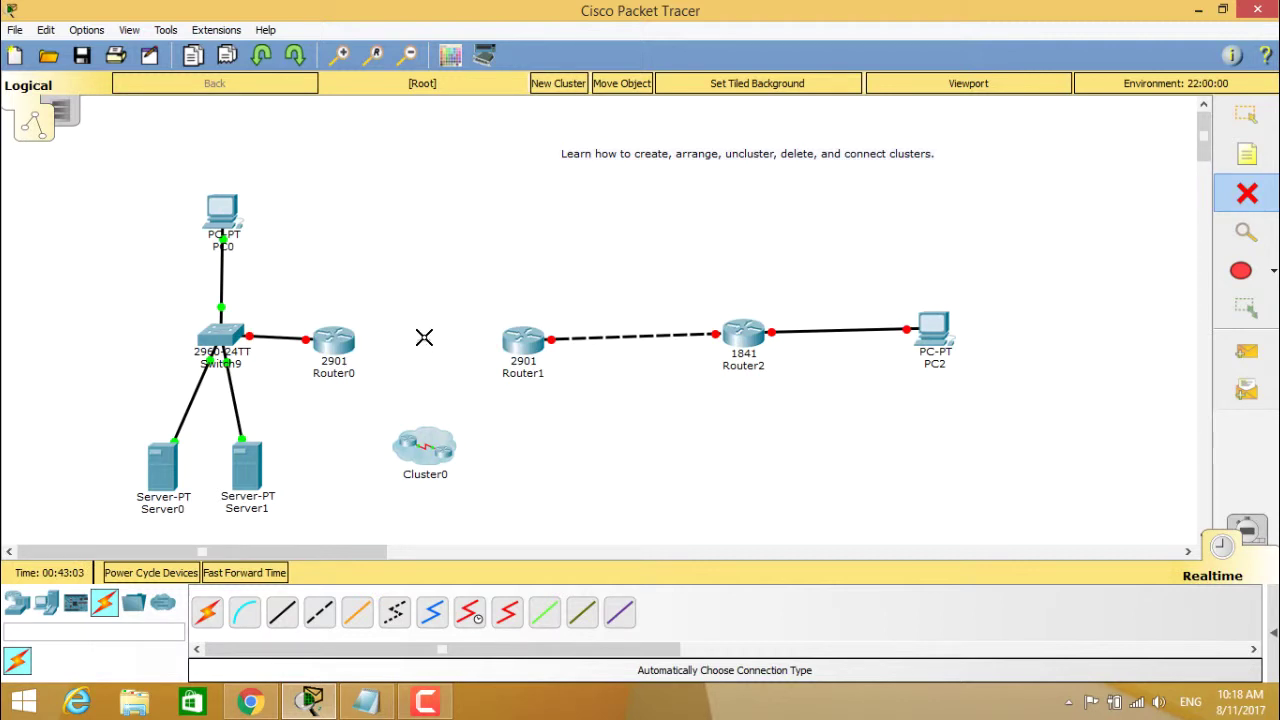
left_click(1226, 120)
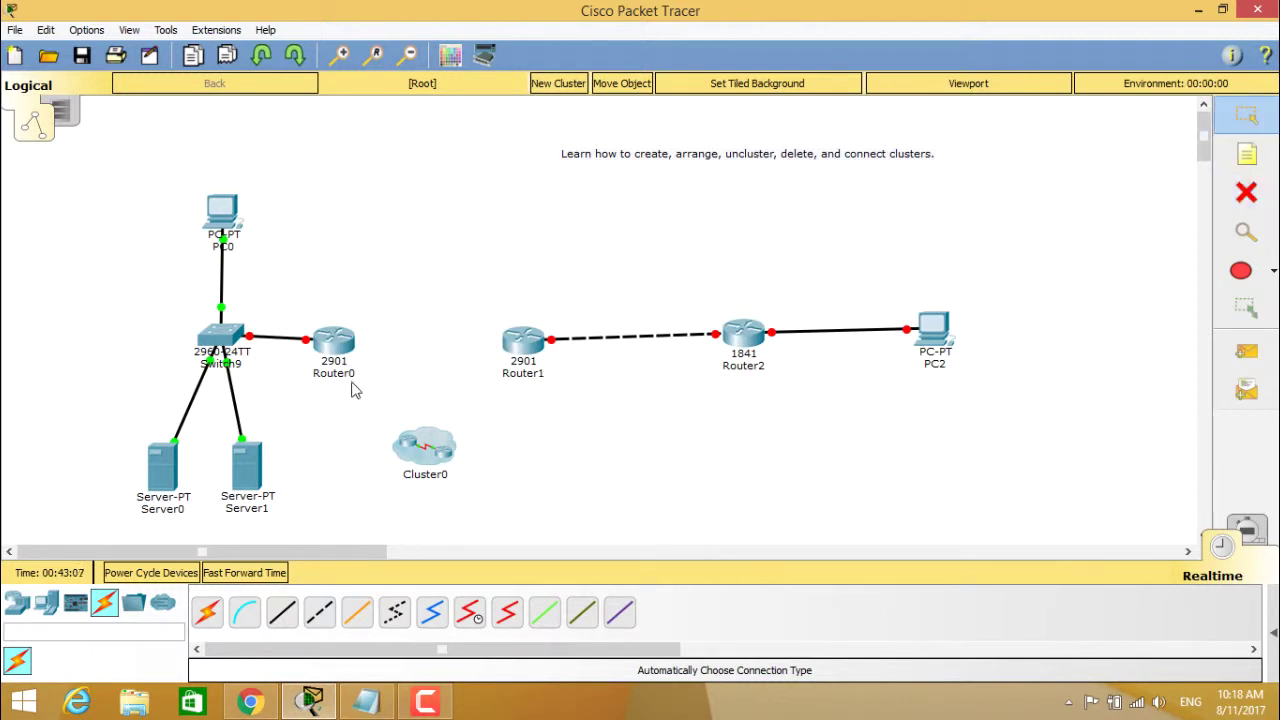
- Move Cluster0 up slightly, and inspect the router inside it before returning to the root level
left_click(420, 463)
mouse_move(420, 463)
left_mouse_down()
mouse_move(452, 402)
mouse_move(420, 440)
left_mouse_up()
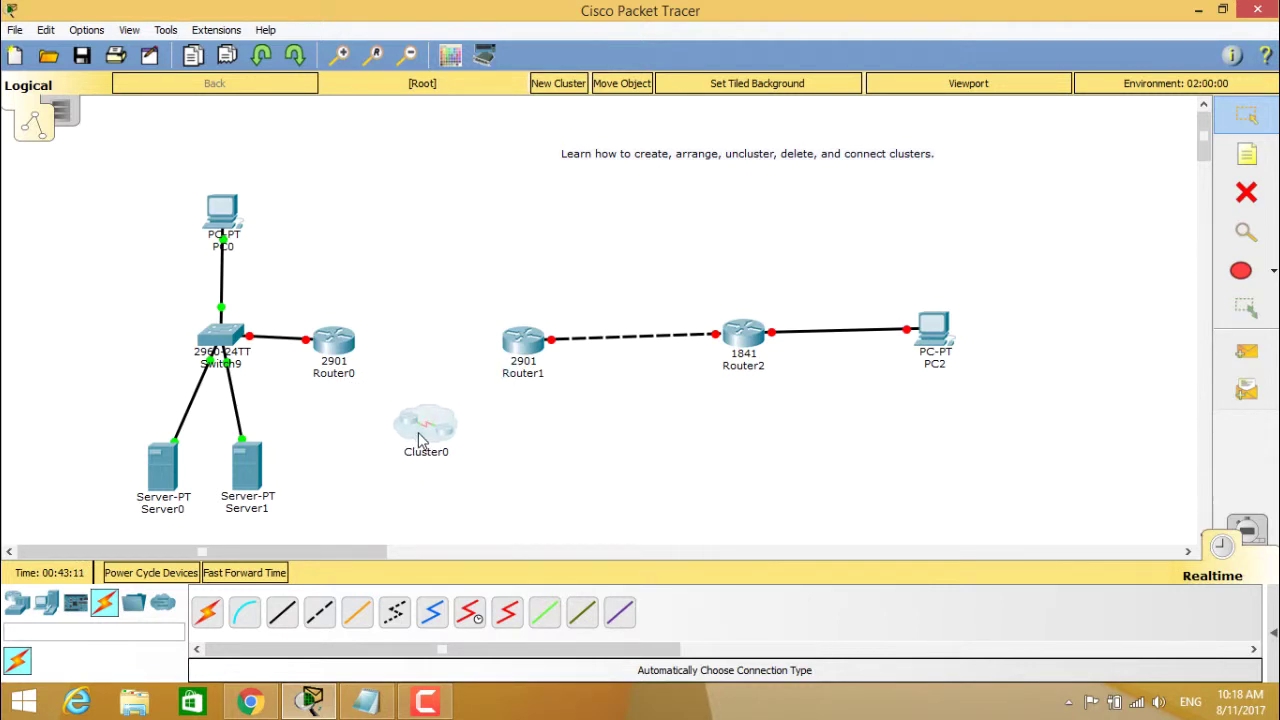
left_click(420, 440)
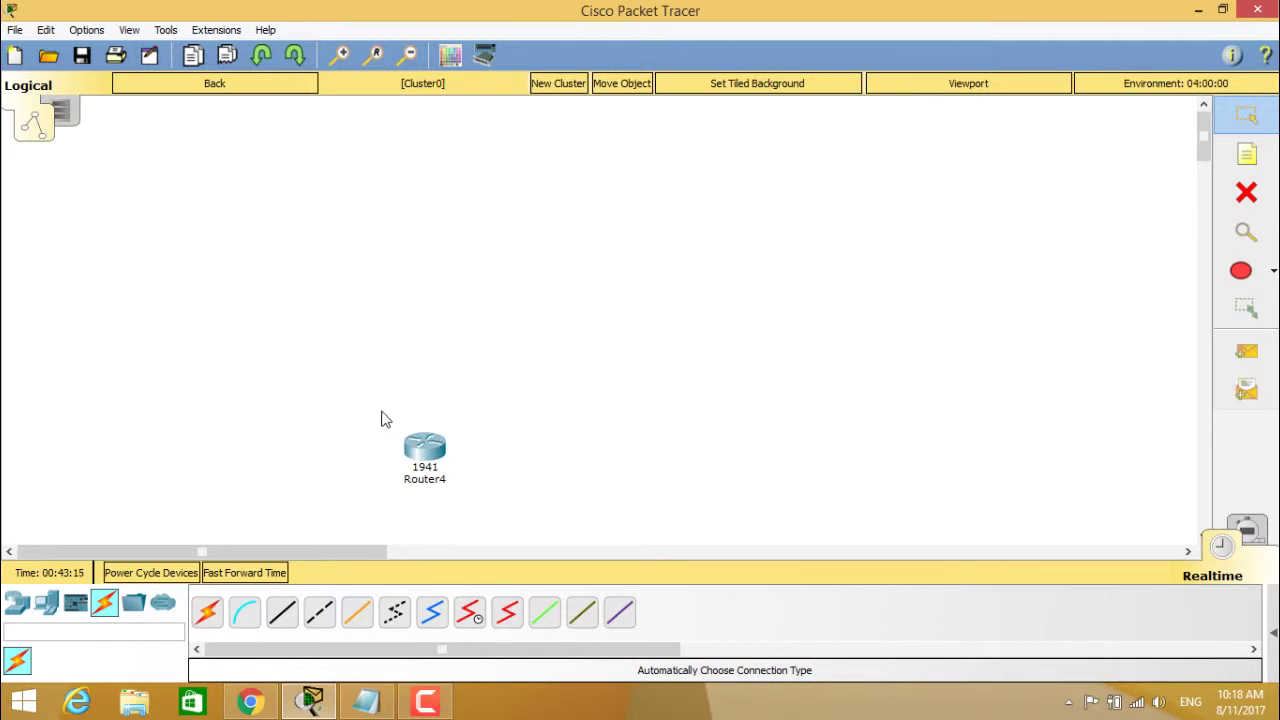
left_click(224, 86)
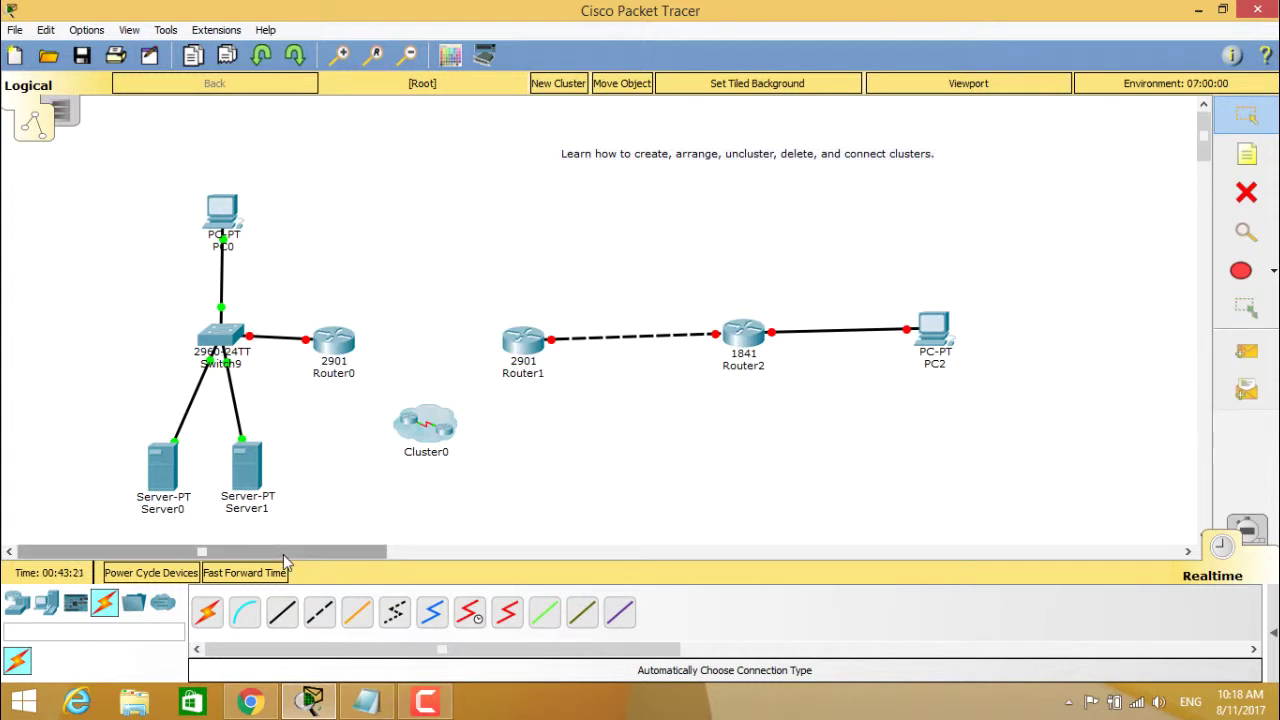
- Connect Router0's GigabitEthernet0/1 to GigabitEthernet0/0 of Router4 inside Cluster0 with a Copper Straight-Through cable
left_click(283, 617)
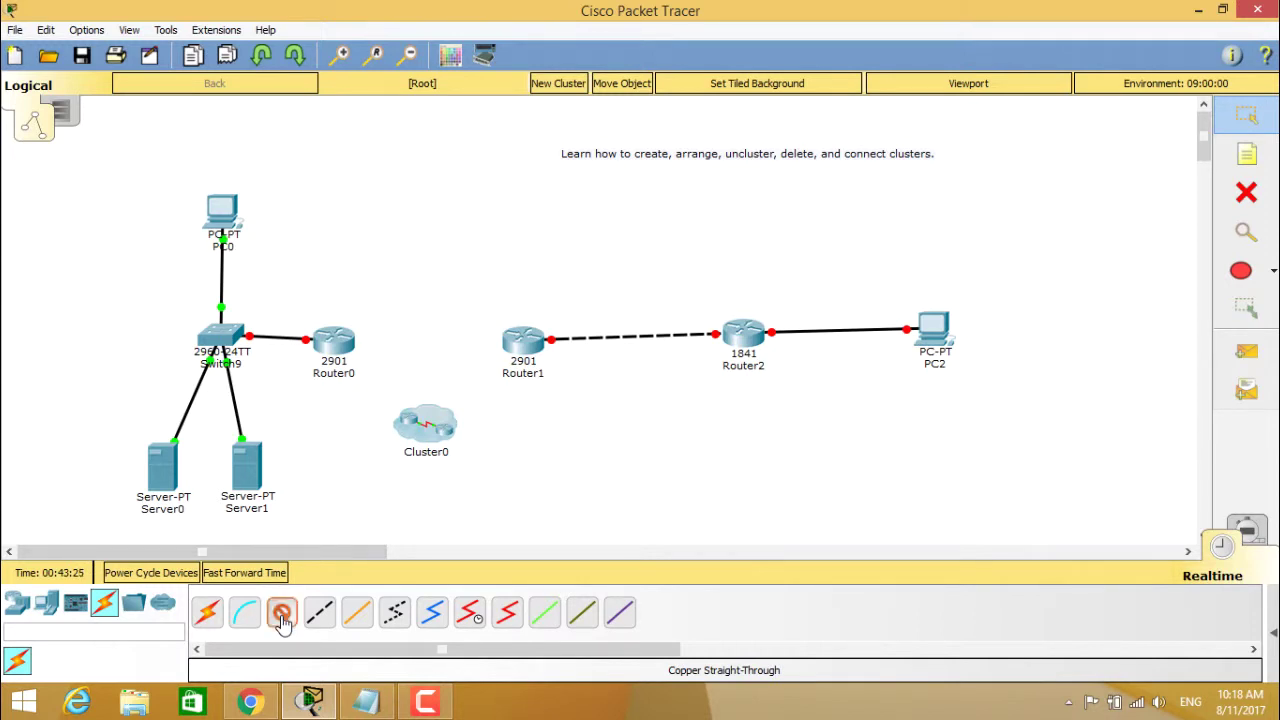
left_click(329, 341)
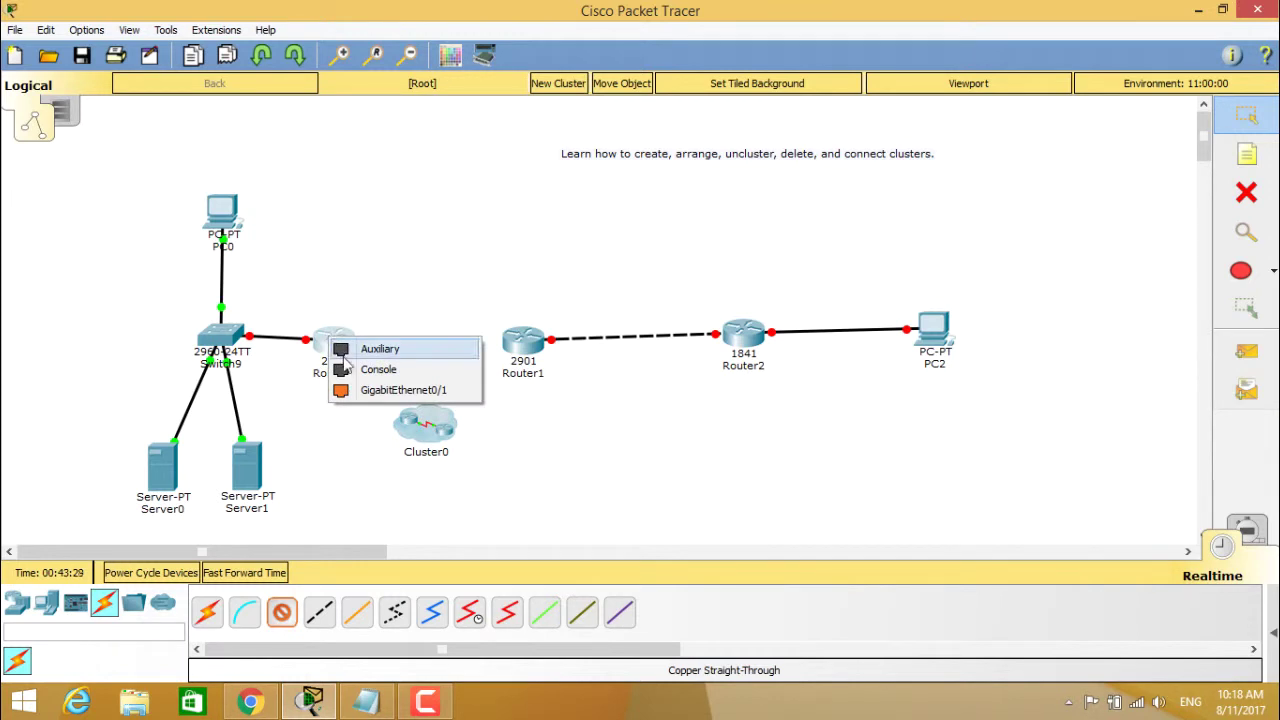
left_click(359, 390)
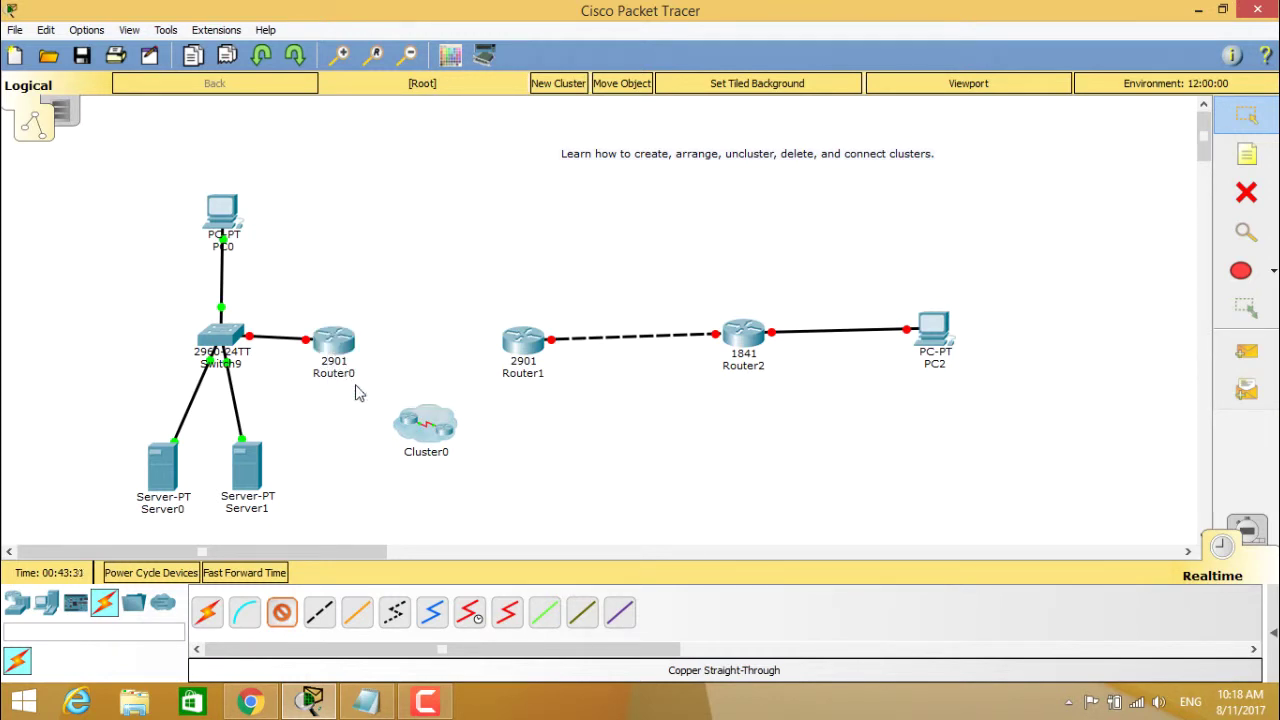
left_click(418, 420)
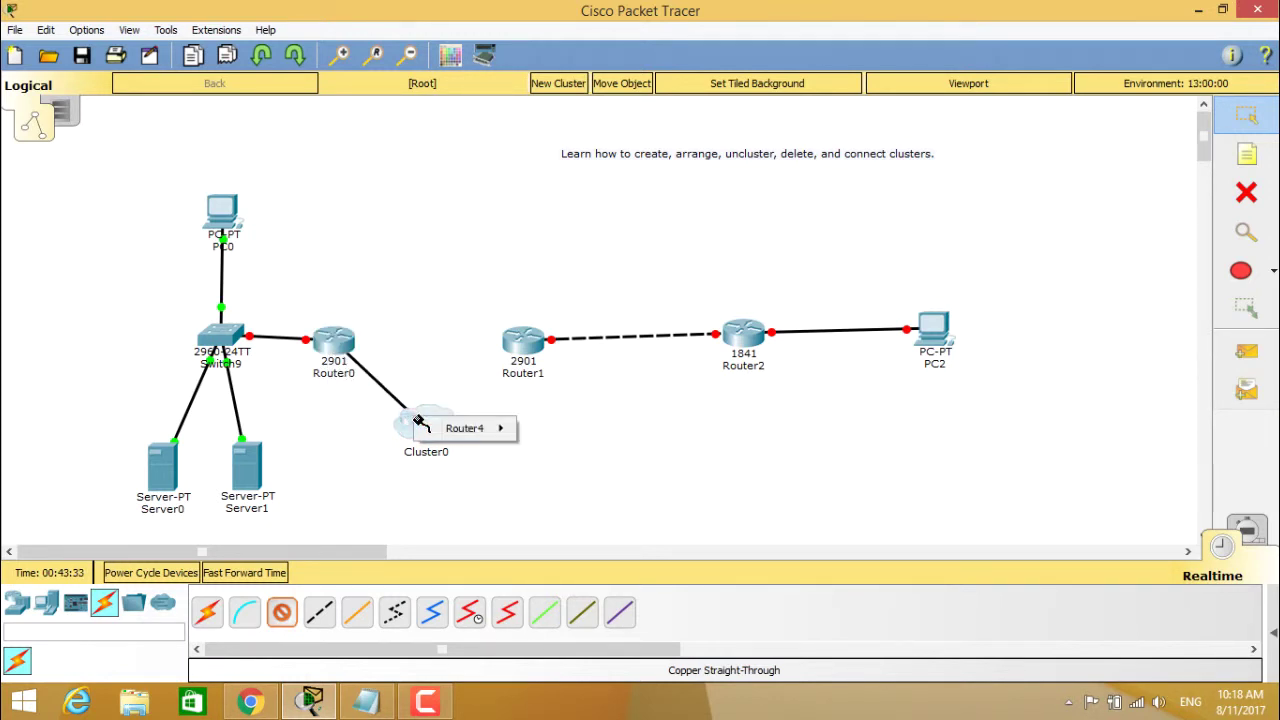
mouse_move(457, 430)
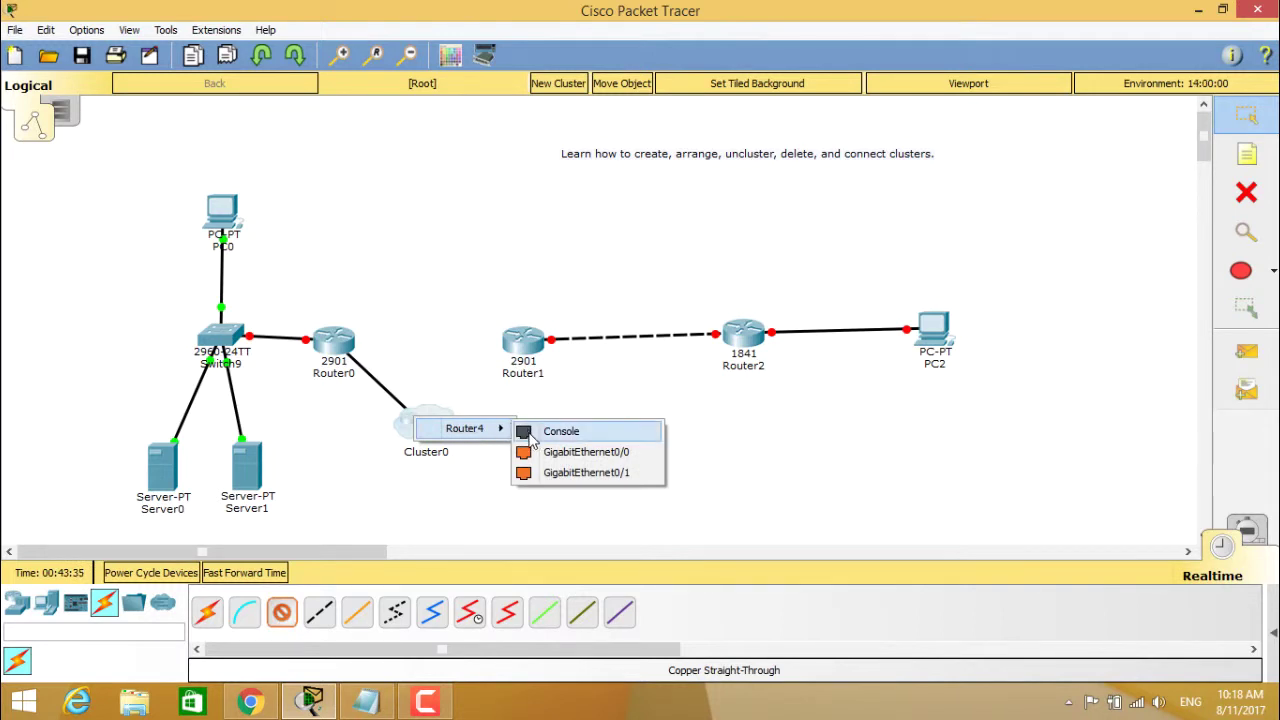
left_click(537, 455)
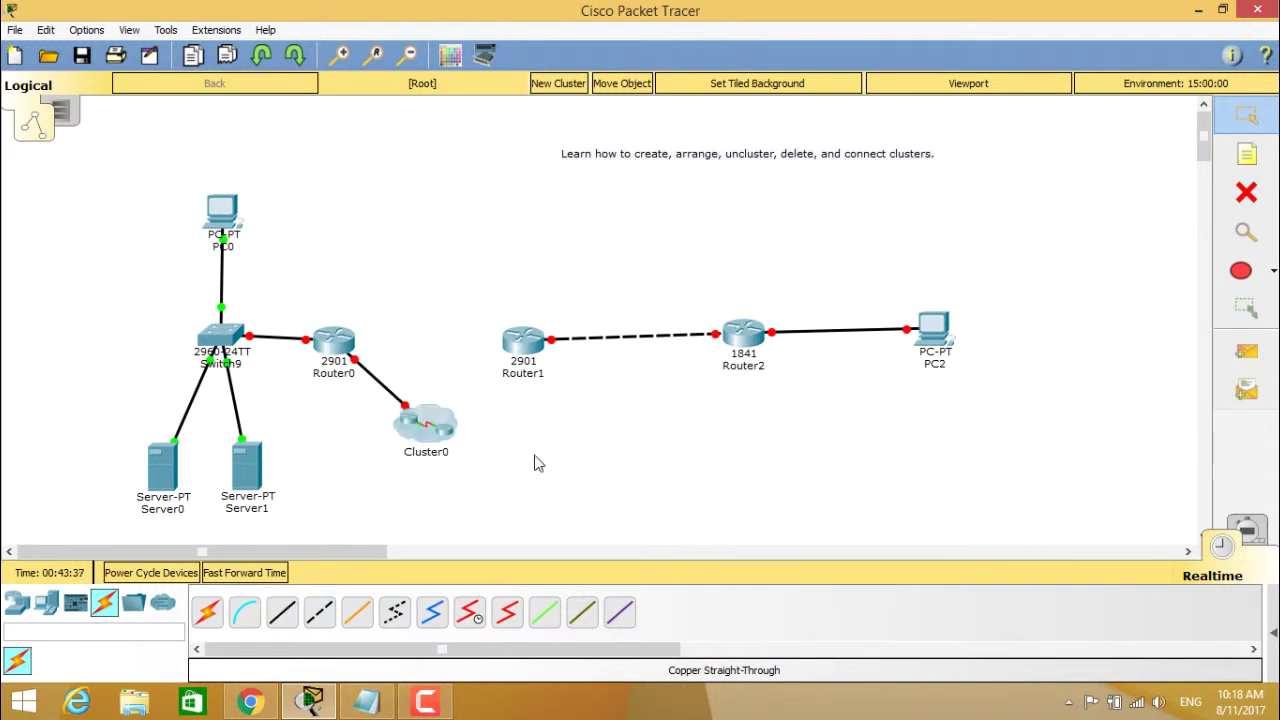
- Connect GigabitEthernet0/1 of Router4 inside Cluster0 to Router1's GigabitEthernet0/0 with a Copper Straight-Through cable
left_click(284, 612)
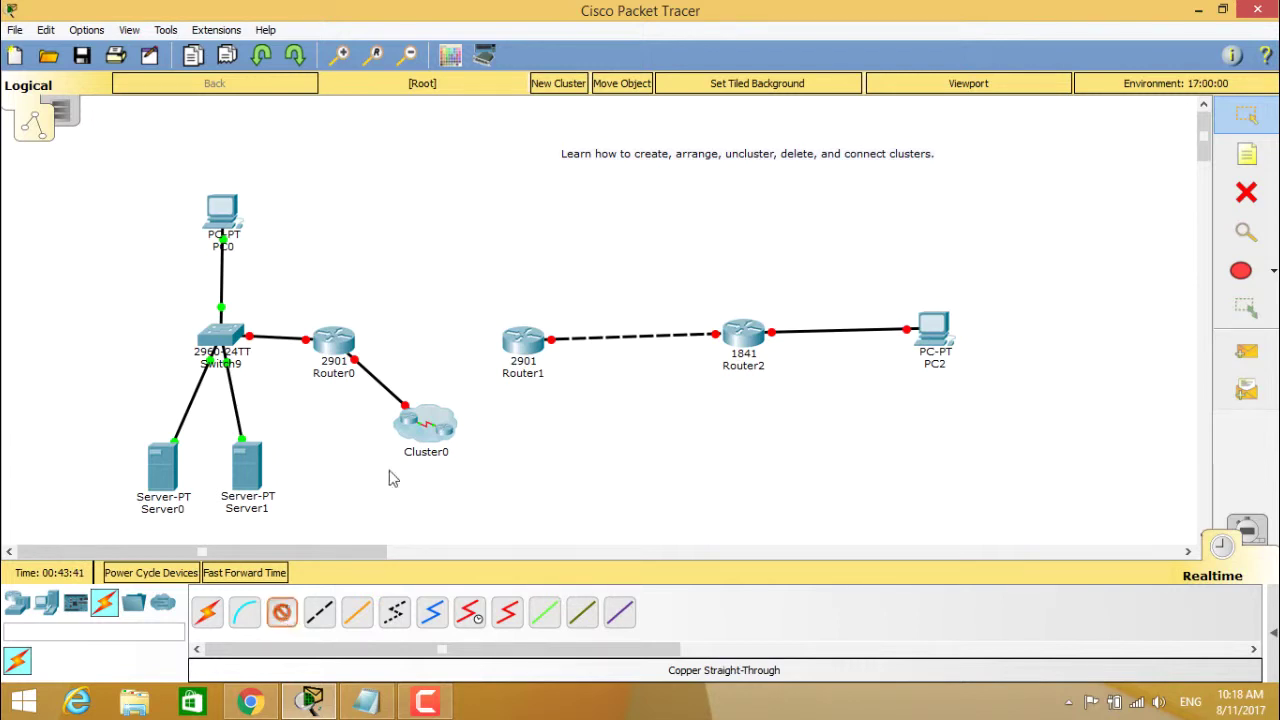
left_click(450, 425)
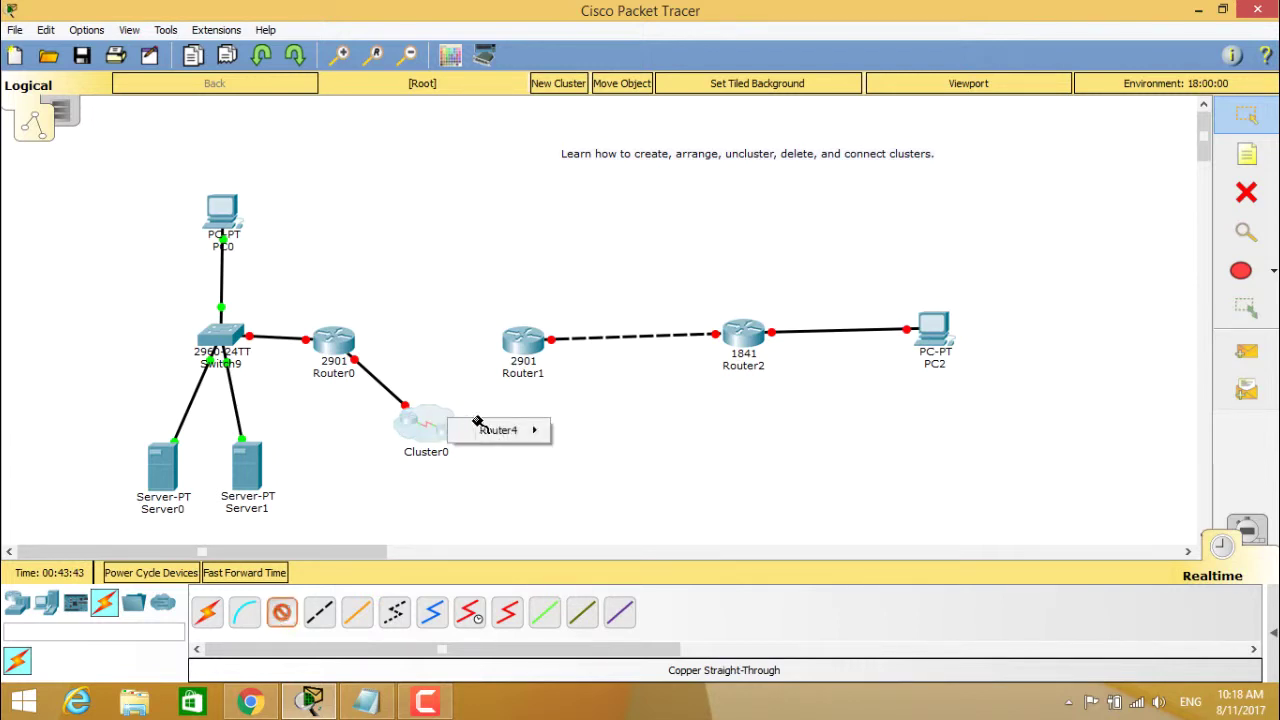
mouse_move(497, 430)
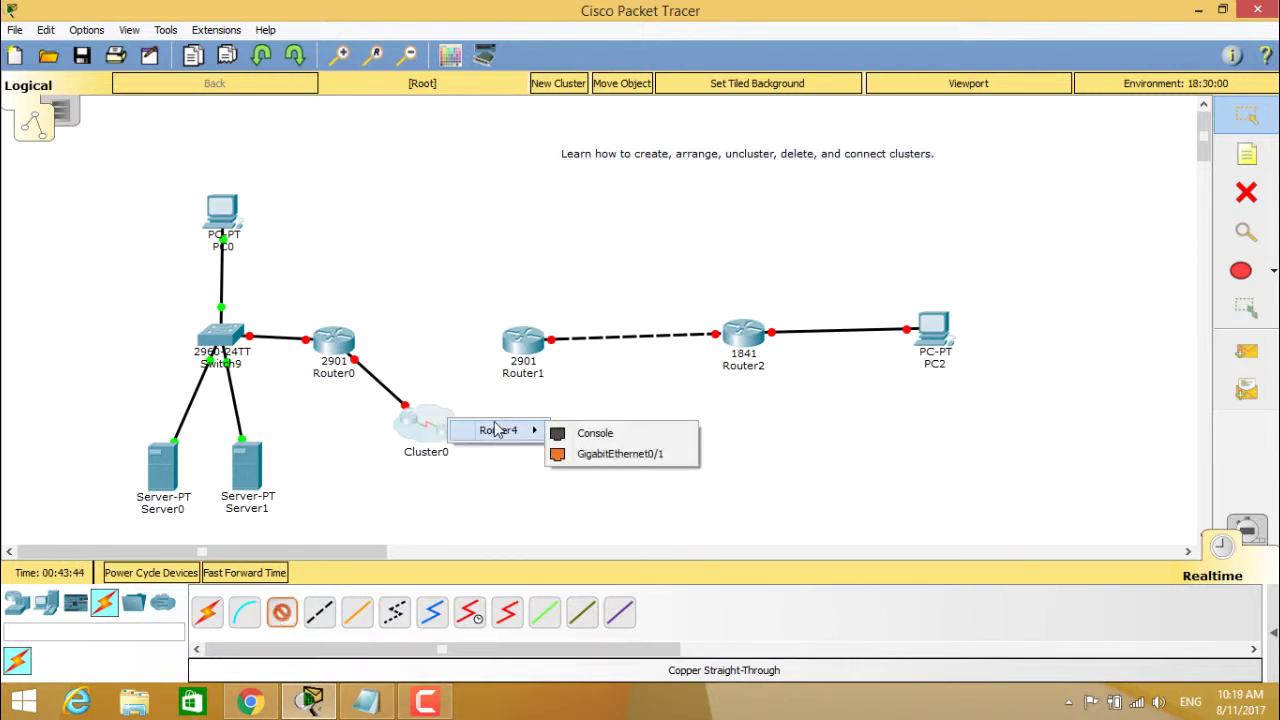
left_click(606, 453)
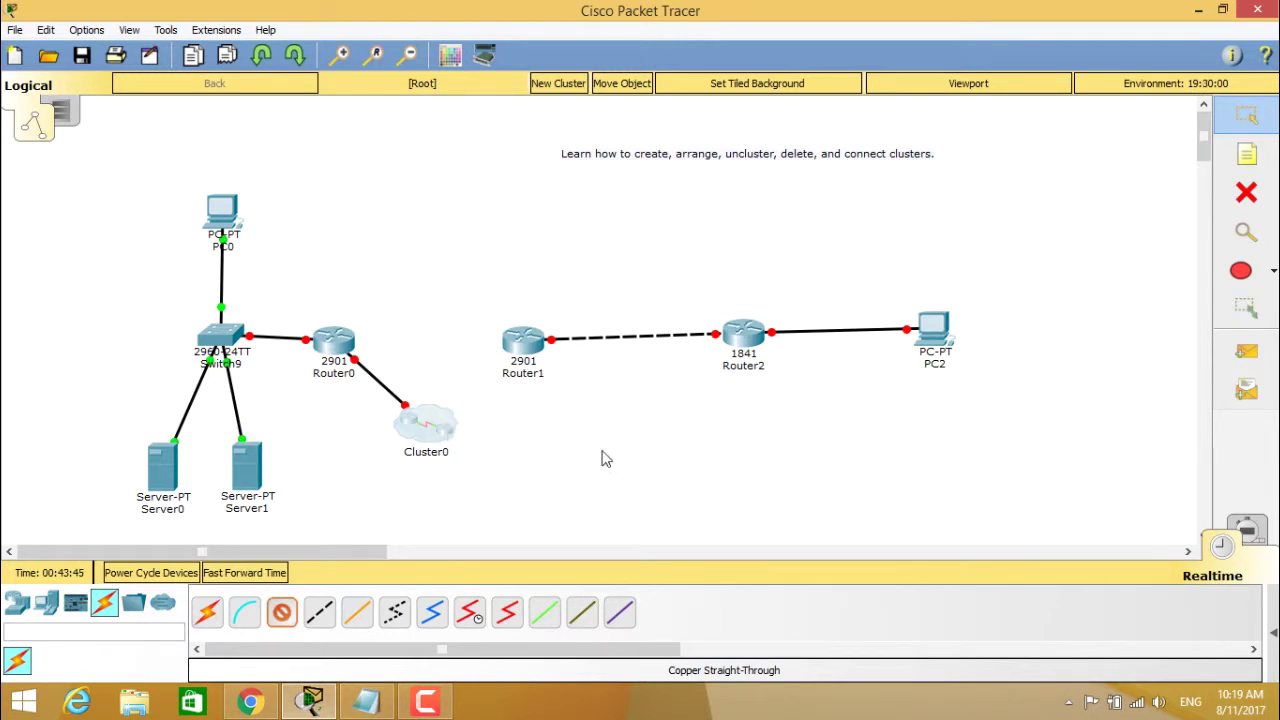
left_click(529, 350)
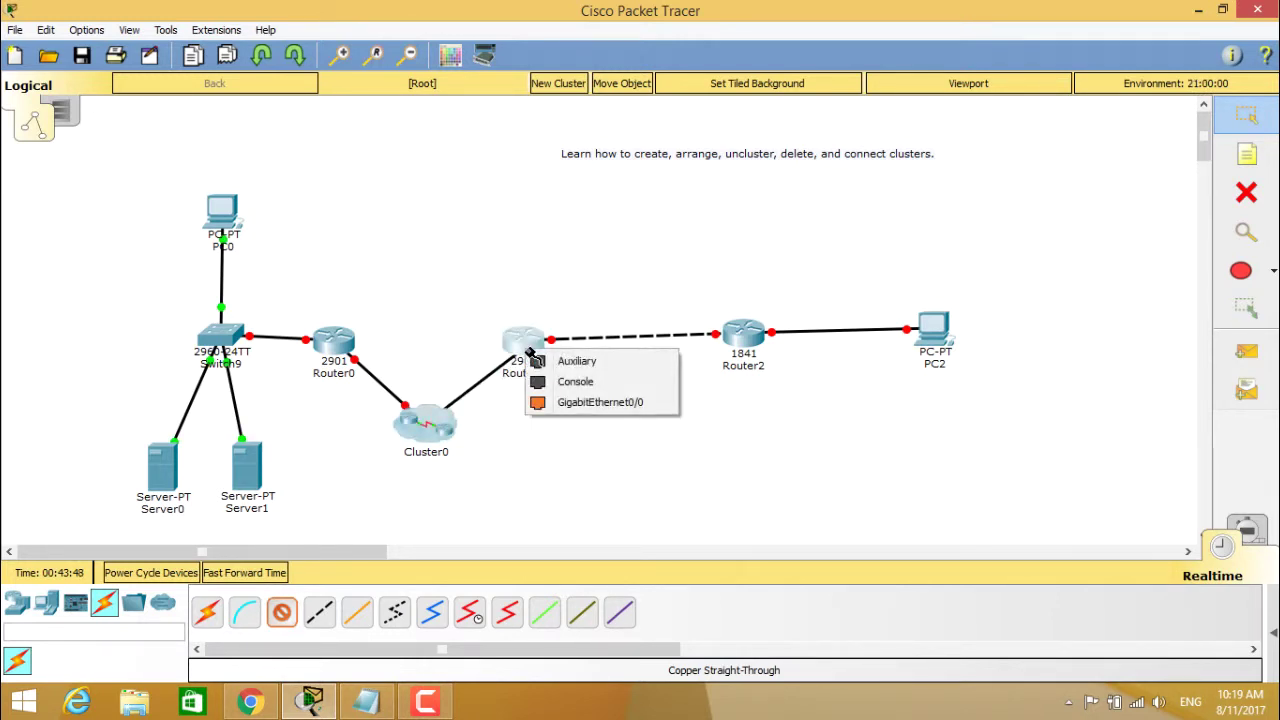
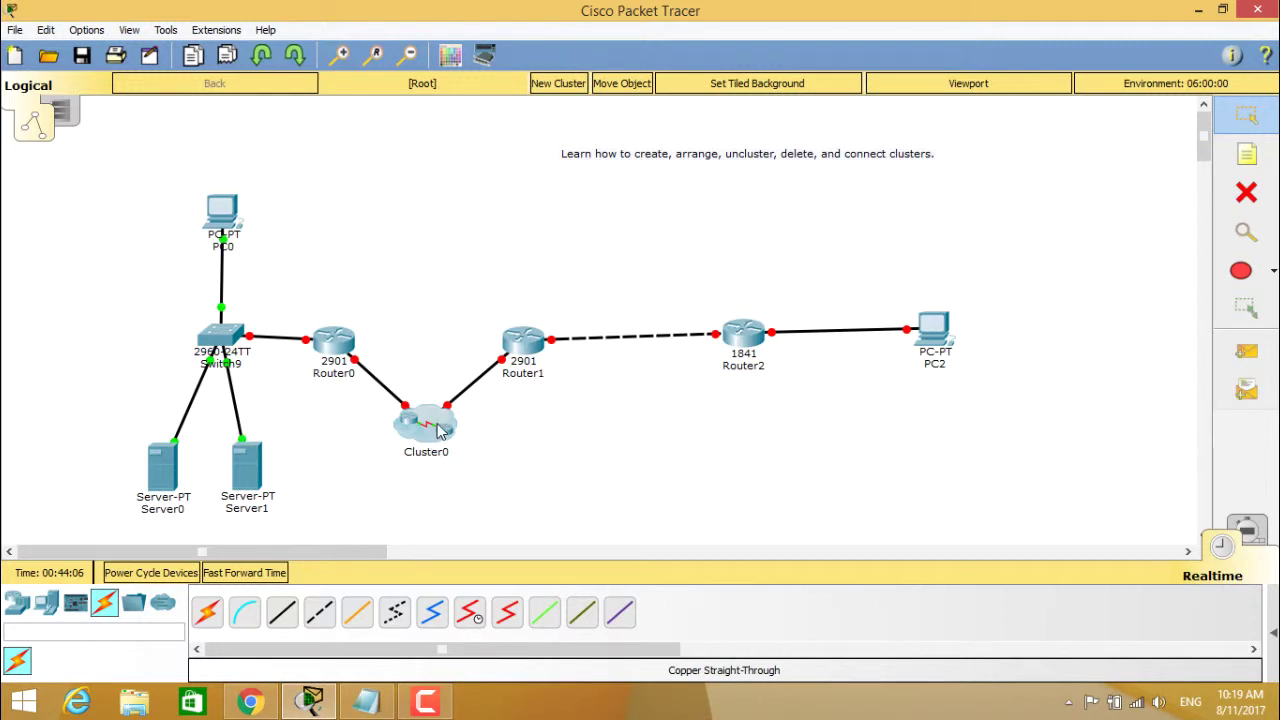
- Move Cluster0 above and between Router0 and Router1, and select the whole topology including the text note
left_click_drag(439, 432, 436, 205)
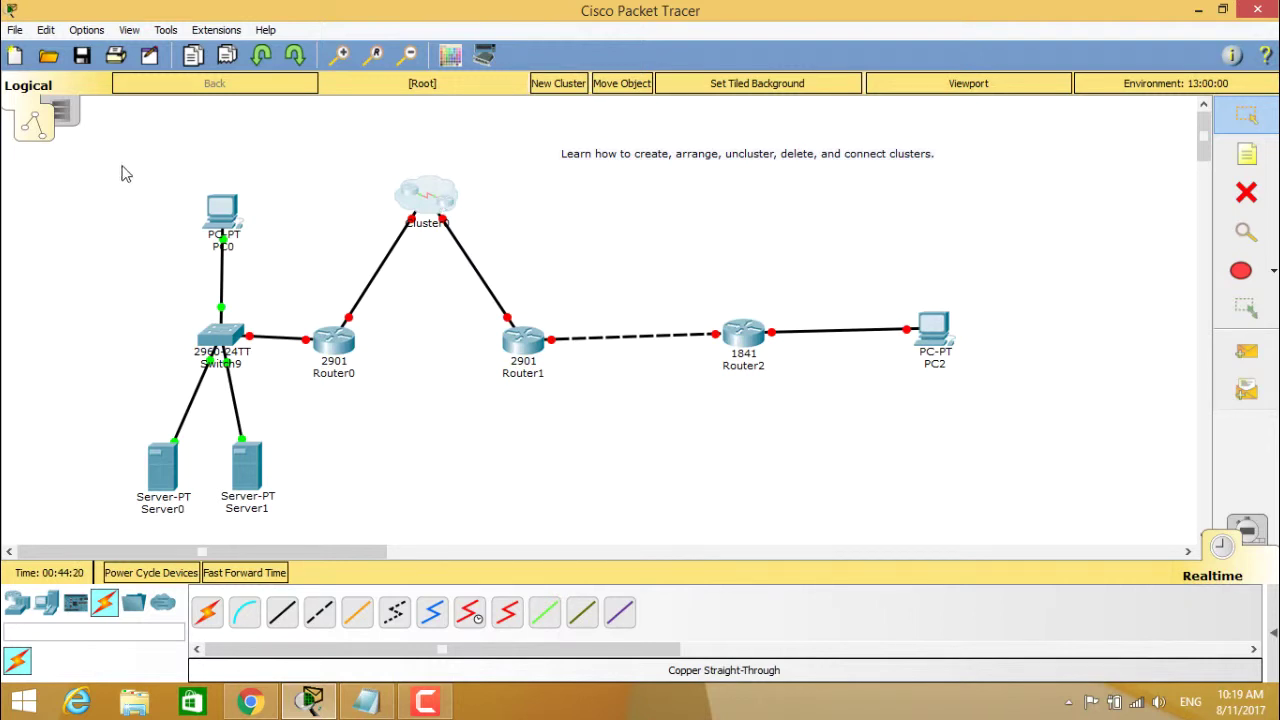
left_click_drag(121, 166, 983, 529)
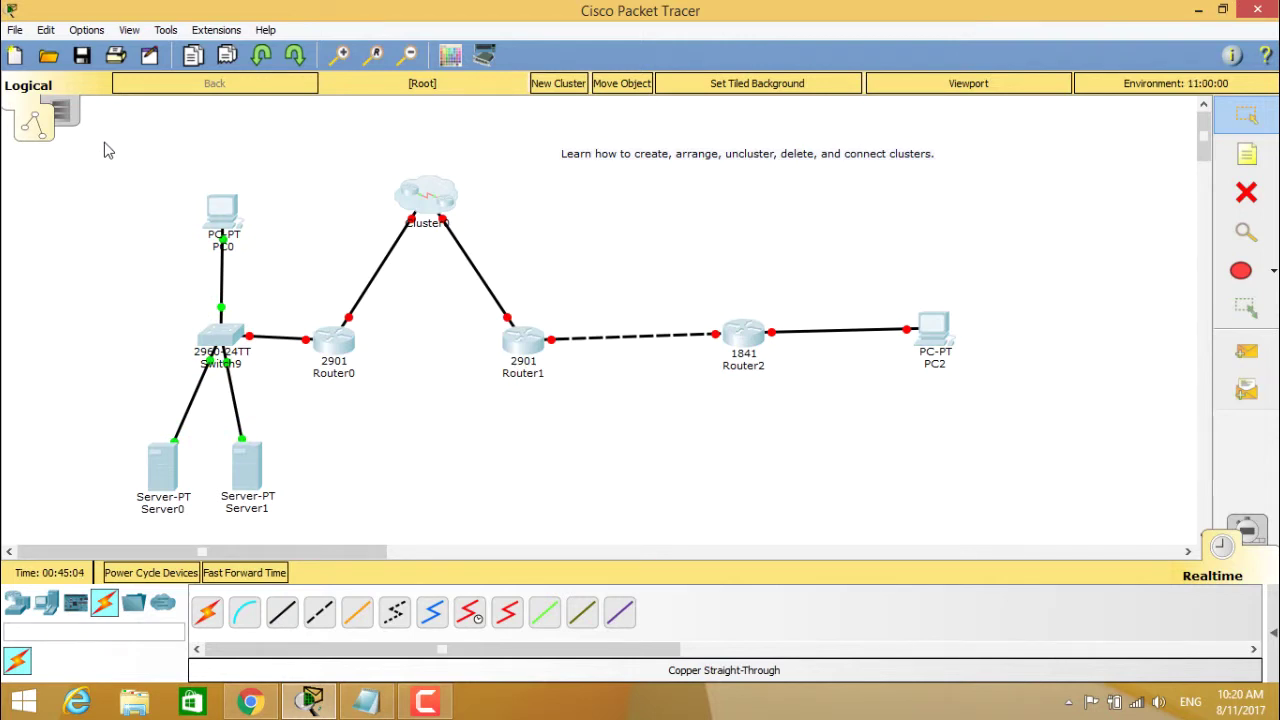
left_click_drag(103, 142, 1055, 533)
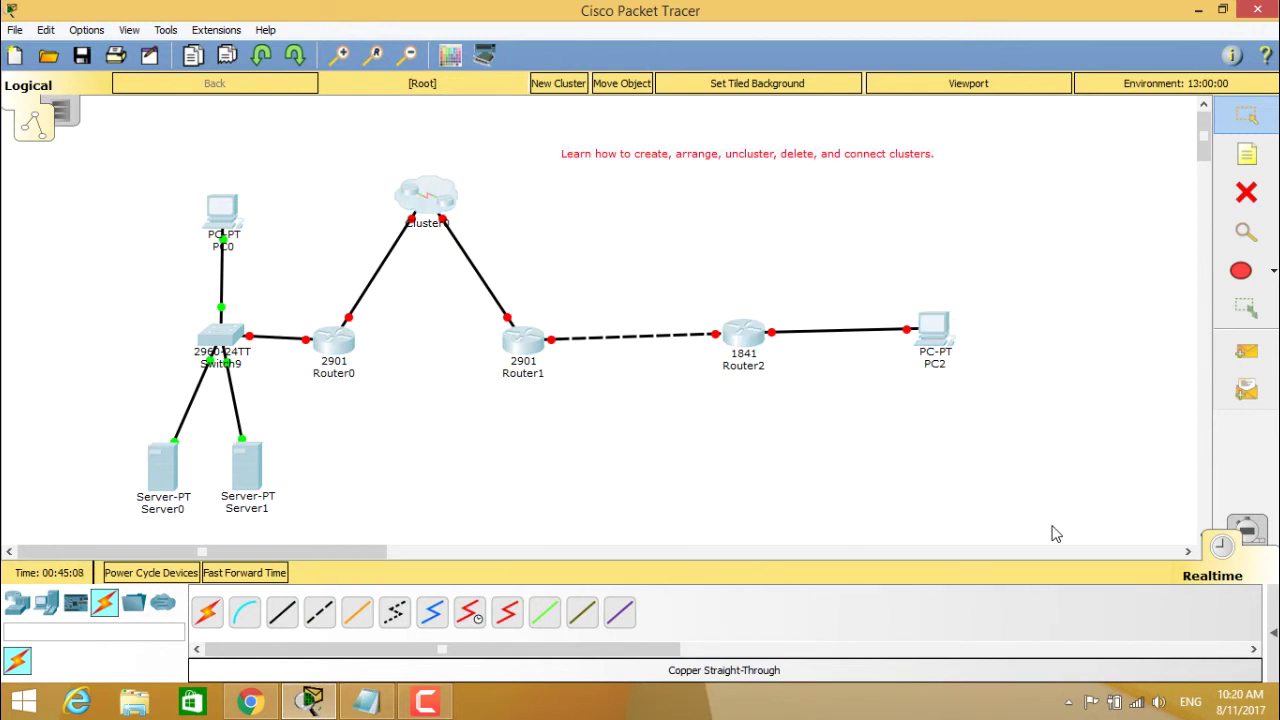